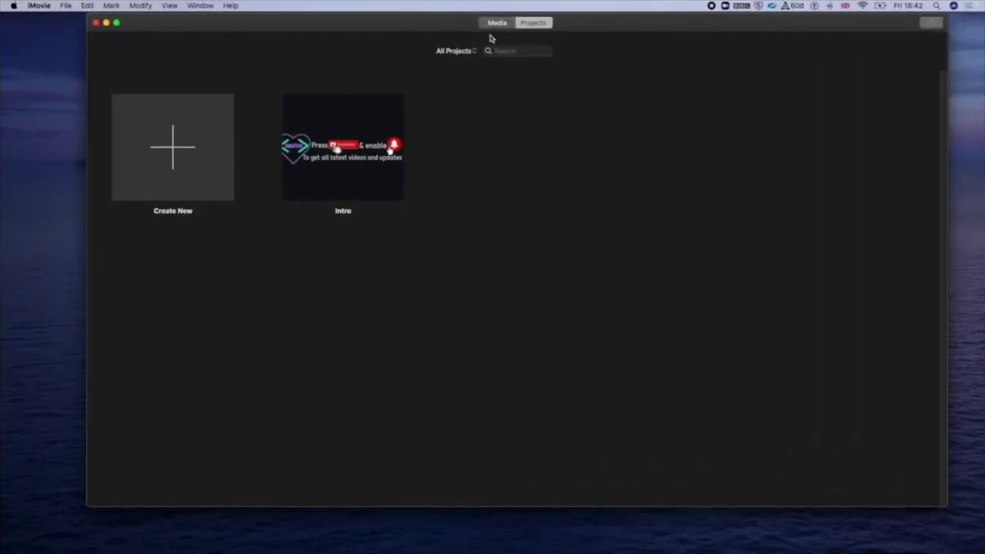
Step: Create a new movie project
{"action": "left_click", "coordinate": [117, 24]}
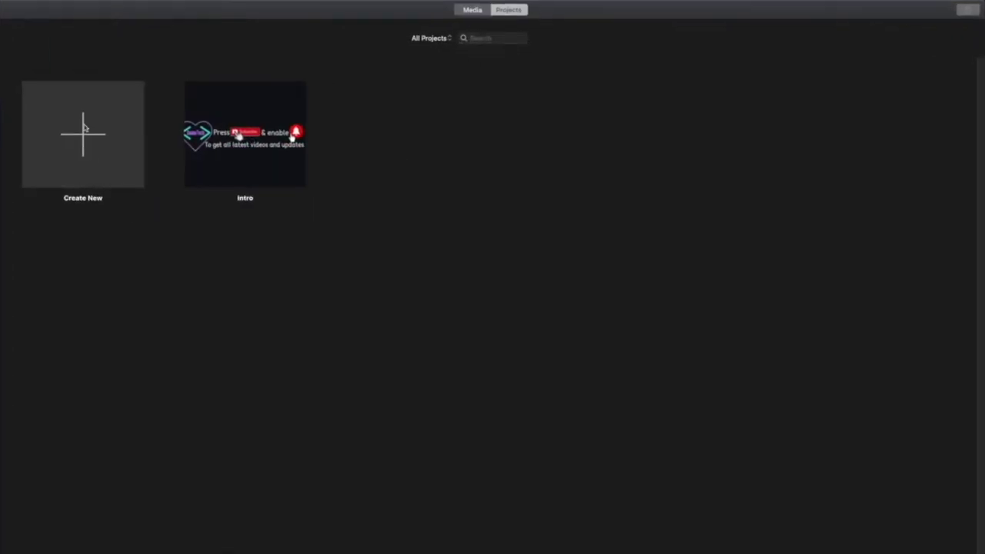
{"action": "left_click", "coordinate": [80, 133]}
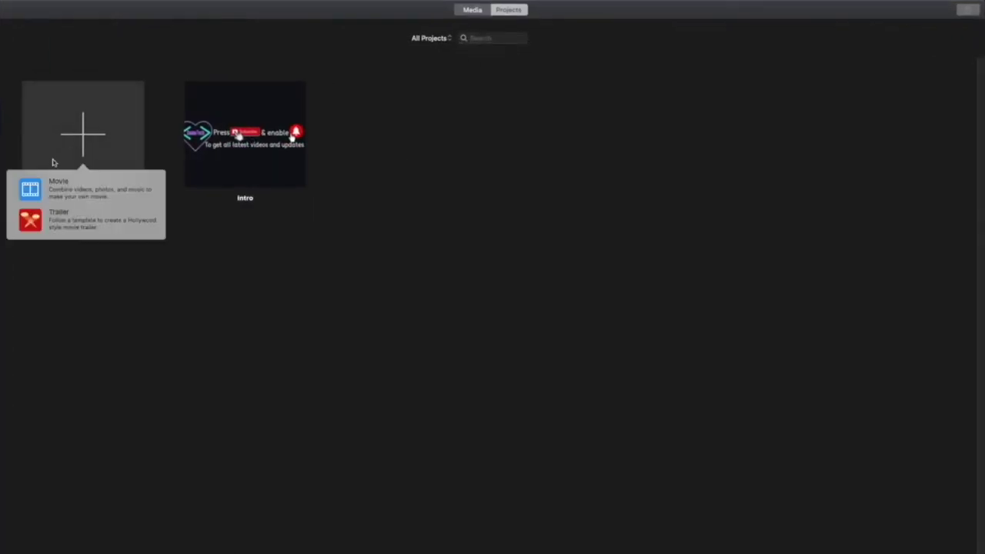
{"action": "left_click", "coordinate": [62, 188]}
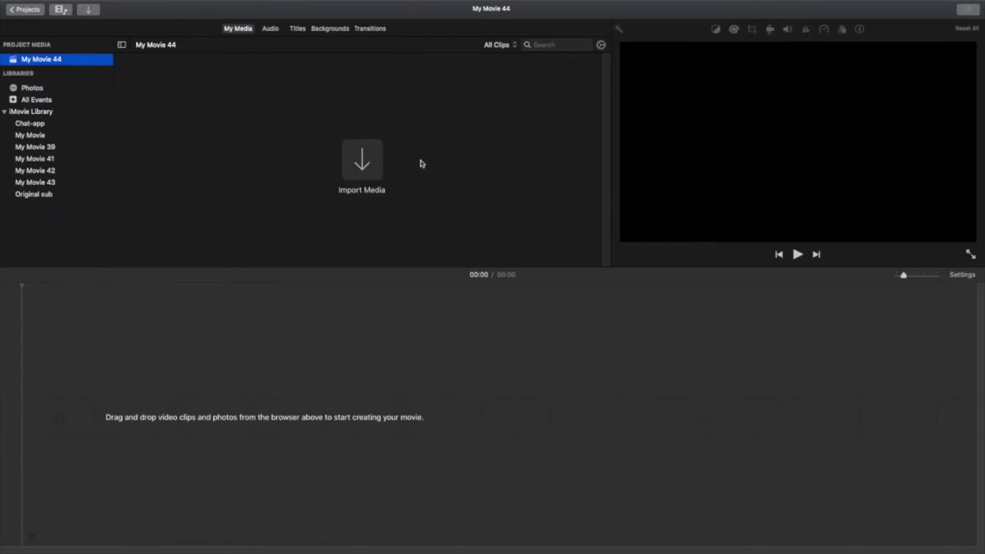
Step: Import the video Subscribe - 29881 (1).mp4 from the Desktop into the project media
{"action": "left_click", "coordinate": [362, 164]}
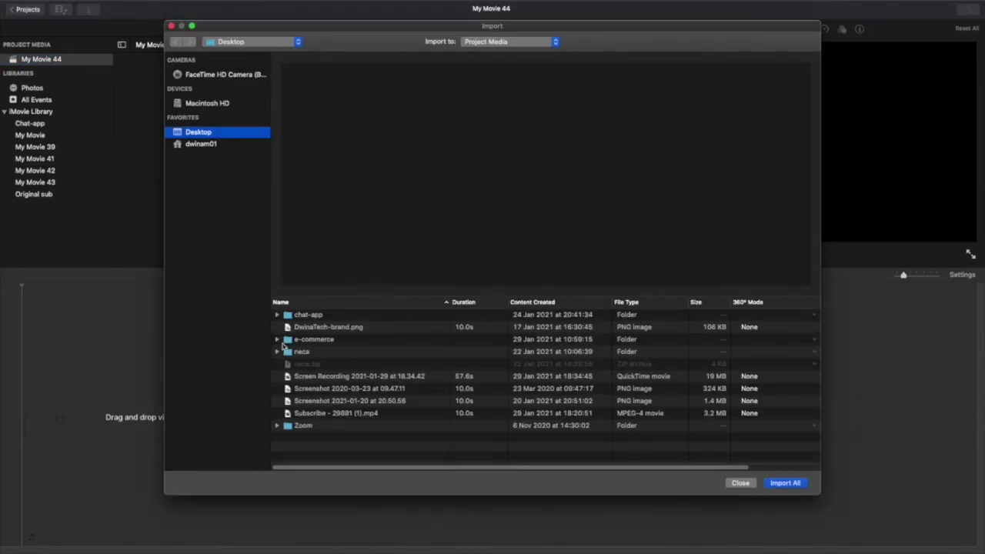
{"action": "left_click", "coordinate": [303, 417]}
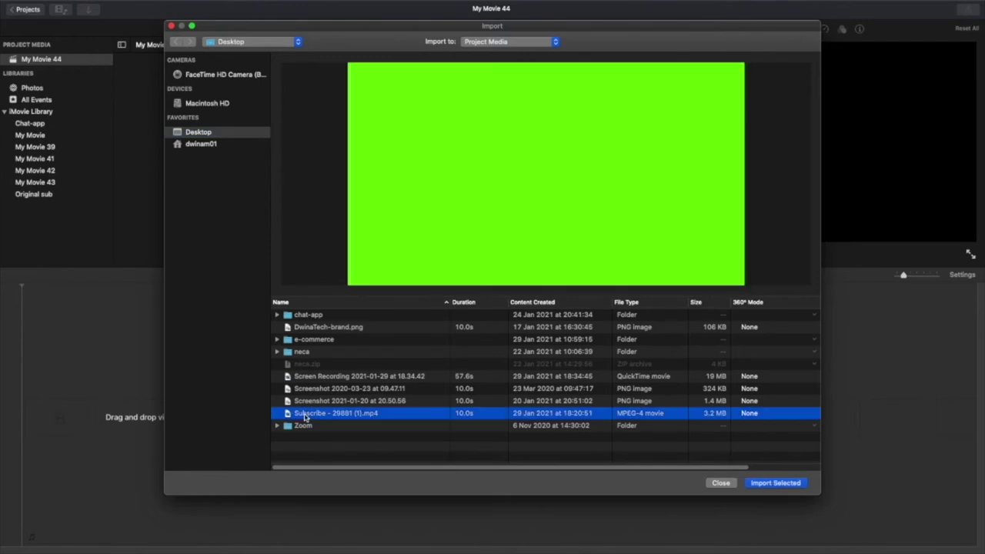
{"action": "double_click", "coordinate": [304, 417]}
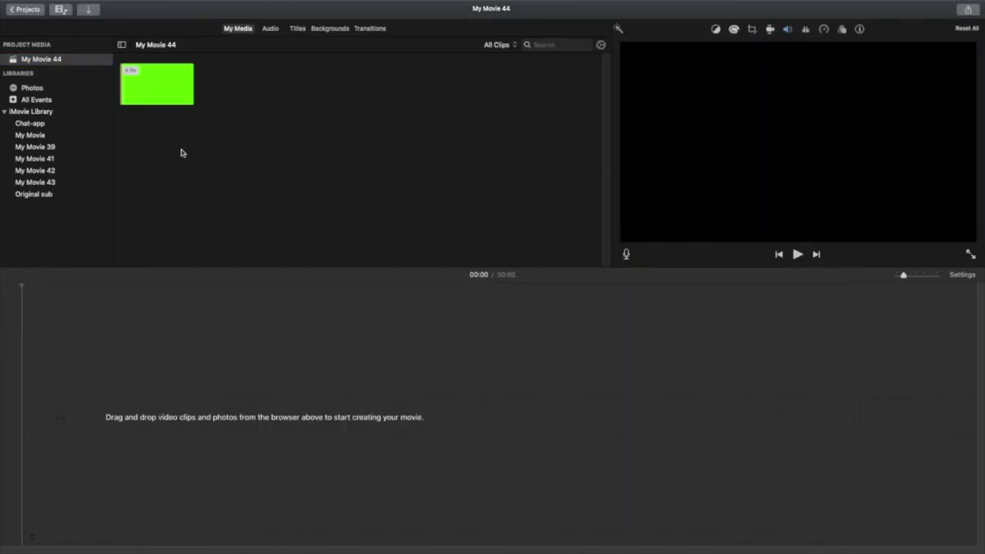
Step: Place the green-screen Subscribe clip in the timeline and mute its audio
{"action": "left_click_drag", "start_coordinate": [156, 92], "coordinate": [77, 377]}
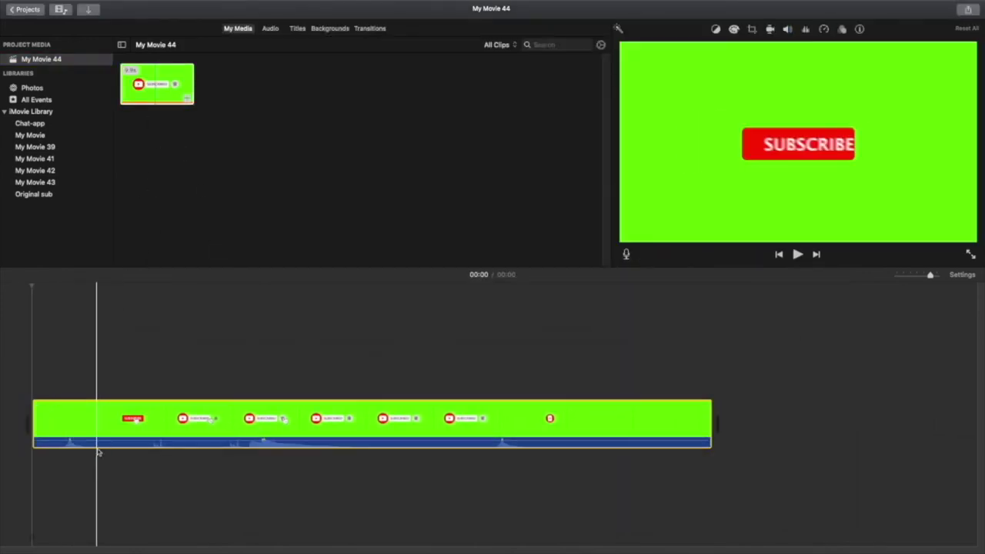
{"action": "left_click_drag", "start_coordinate": [104, 441], "coordinate": [104, 449]}
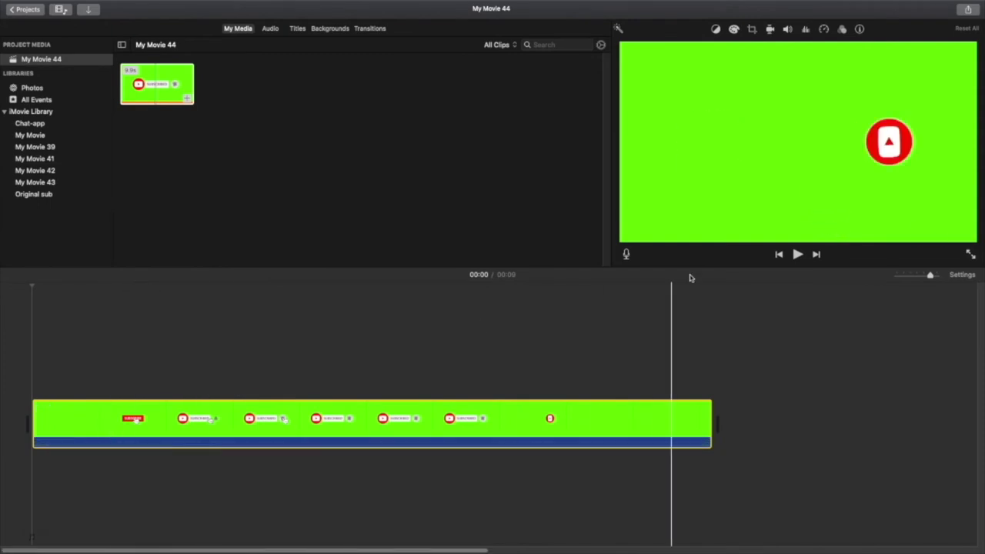
Step: Preview the green-screen Subscribe clip and delete it from the timeline
{"action": "left_click", "coordinate": [797, 255]}
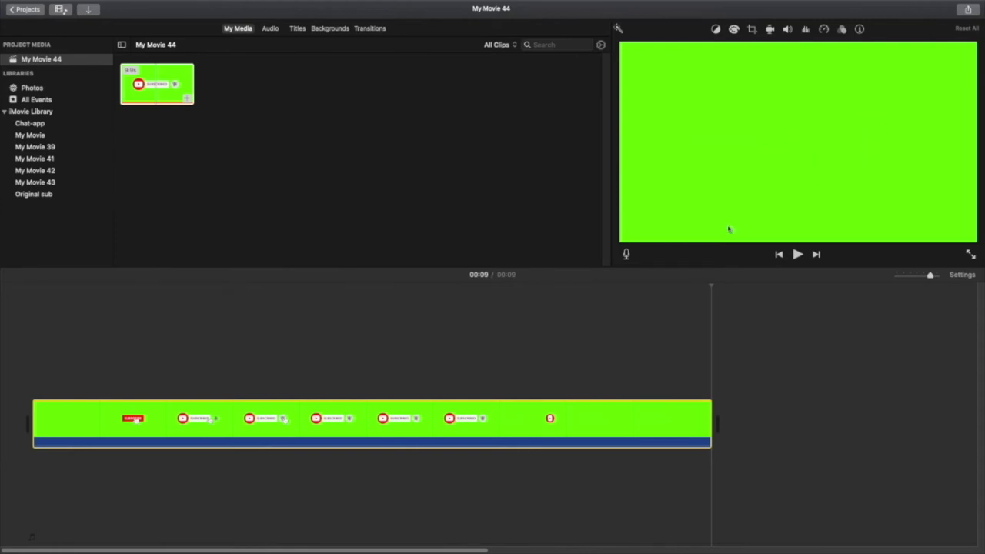
{"action": "left_click", "coordinate": [472, 415]}
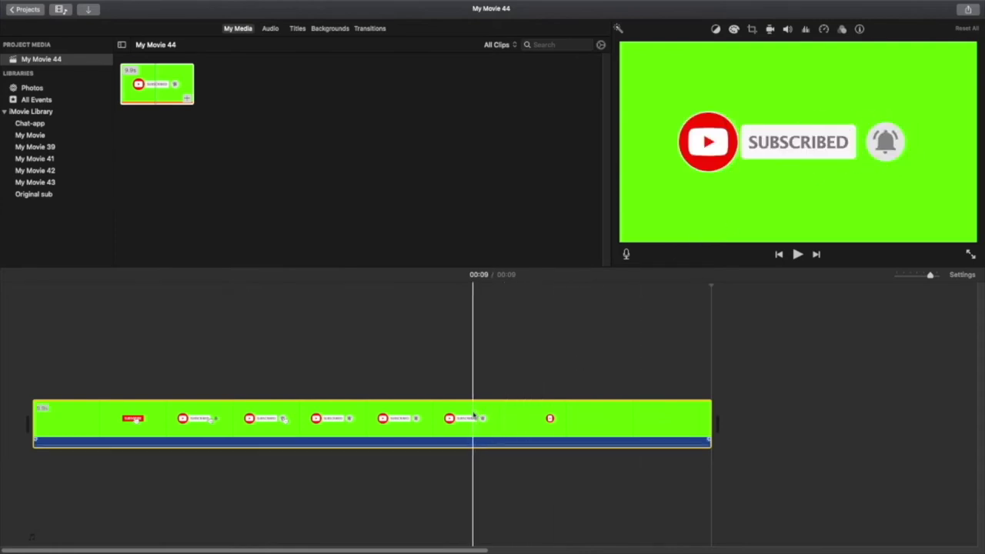
{"action": "left_click", "coordinate": [512, 418]}
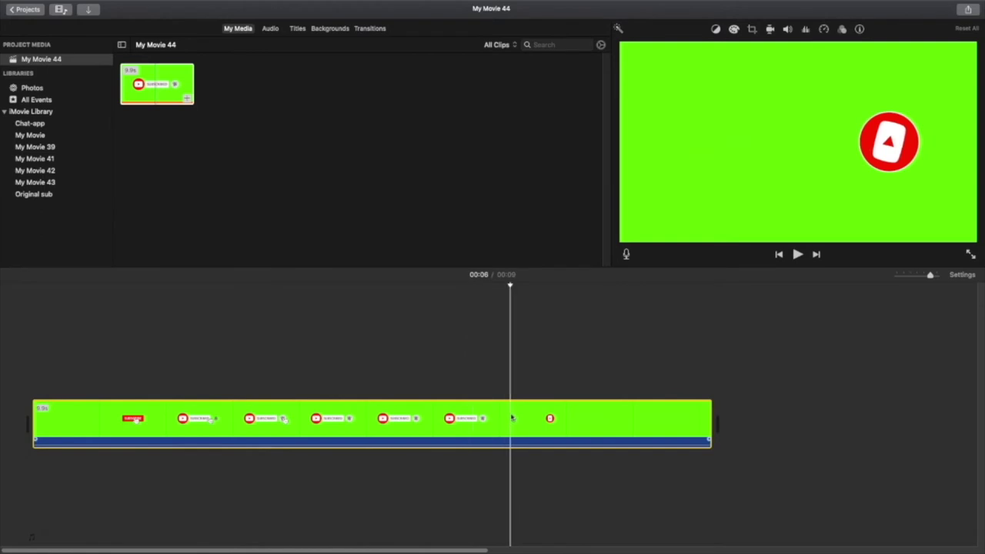
{"action": "key", "text": "Delete"}
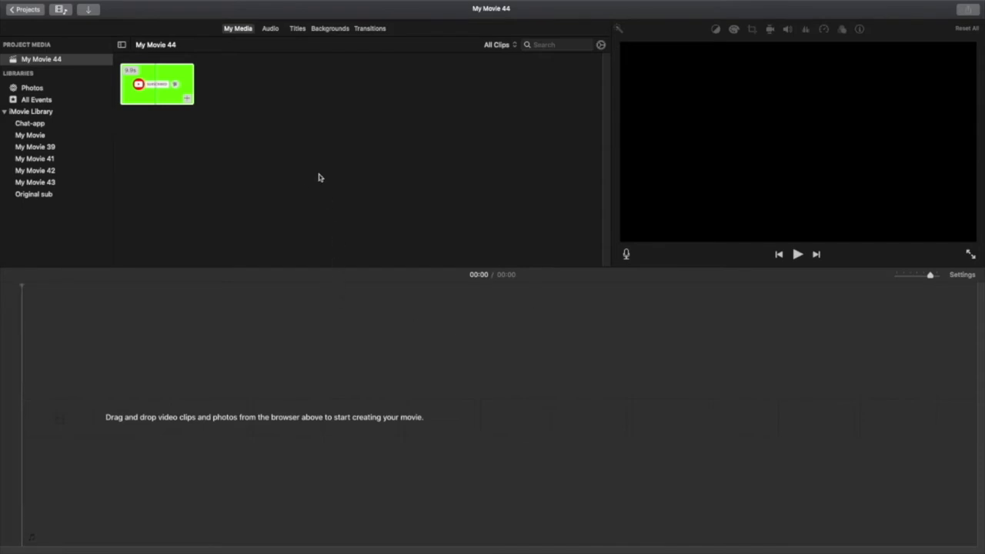
Step: Import Channel-intro.mp4 from the Channel videos folder inside Documents into the project media
{"action": "left_click", "coordinate": [88, 9]}
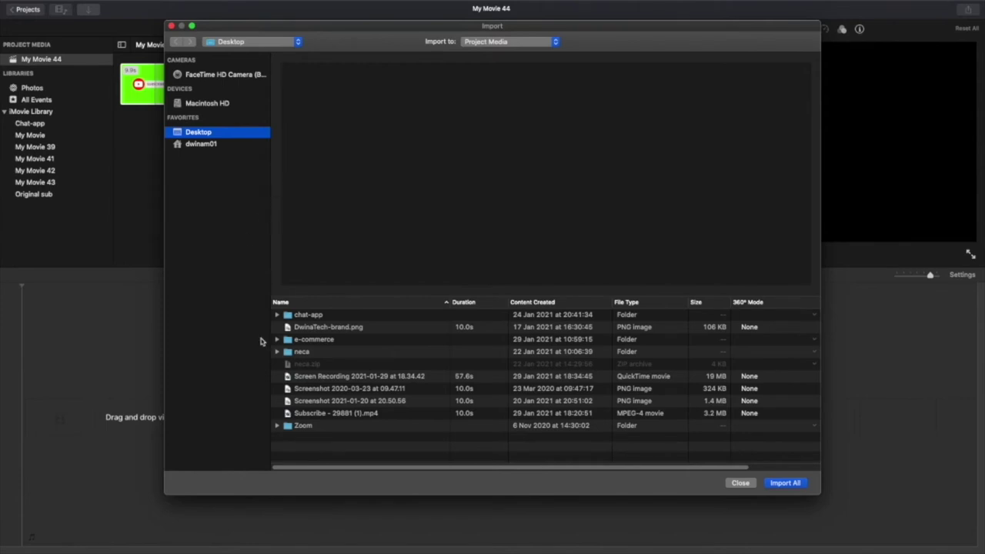
{"action": "left_click", "coordinate": [206, 146]}
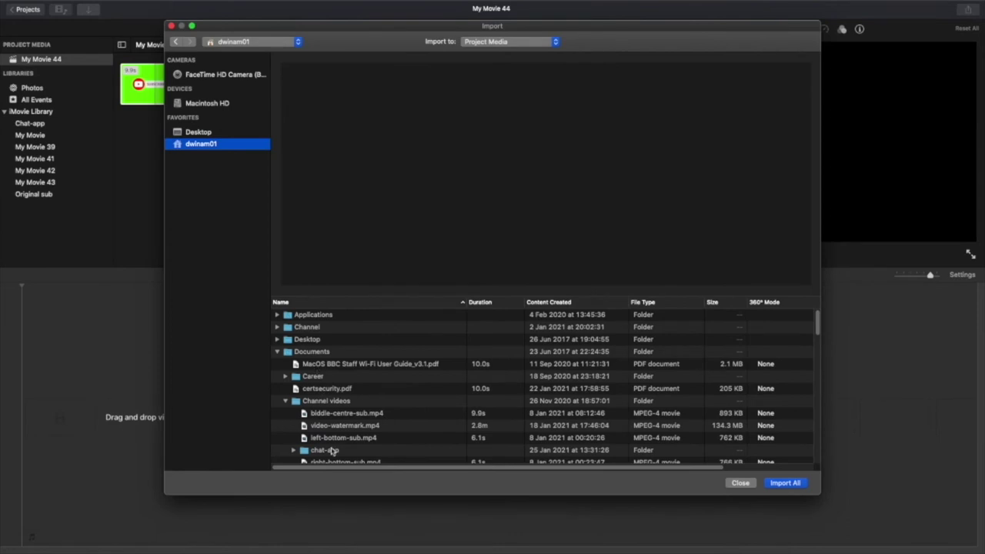
{"action": "scroll", "coordinate": [375, 417], "scroll_direction": "down", "scroll_amount": 5}
{"action": "scroll", "coordinate": [374, 416], "scroll_direction": "down", "scroll_amount": 2}
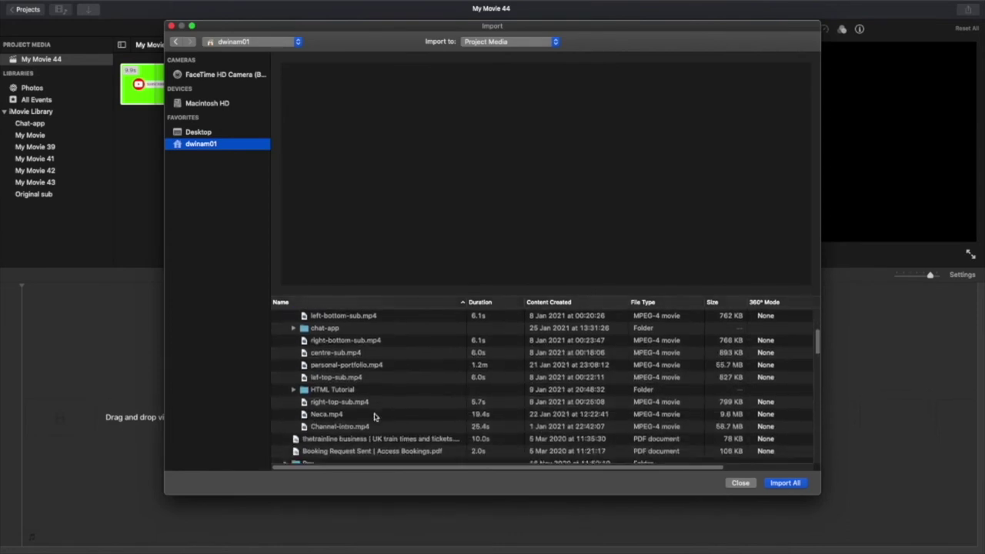
{"action": "double_click", "coordinate": [339, 427]}
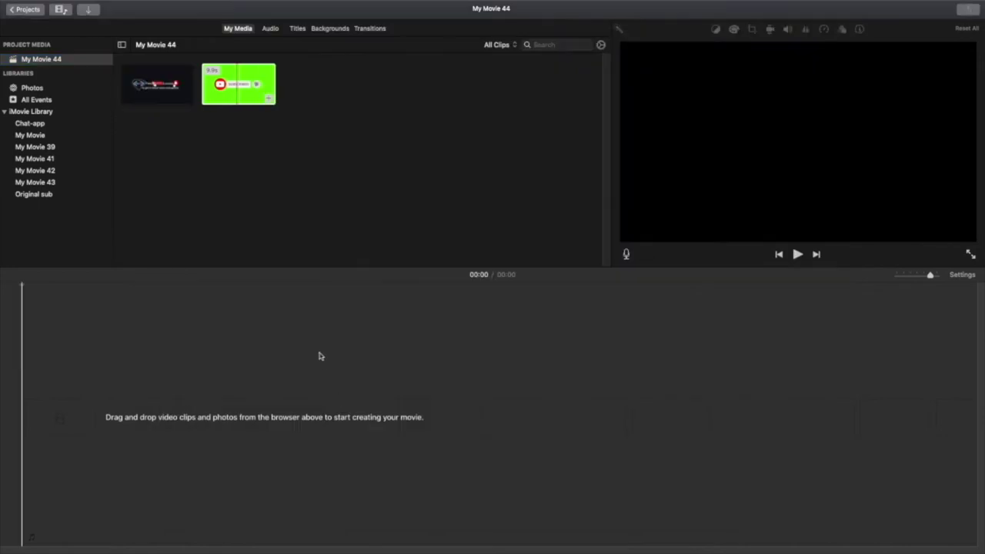
Step: Place the channel intro clip in the timeline with its volume at 0% and play its first few seconds
{"action": "left_click_drag", "start_coordinate": [177, 103], "coordinate": [156, 383]}
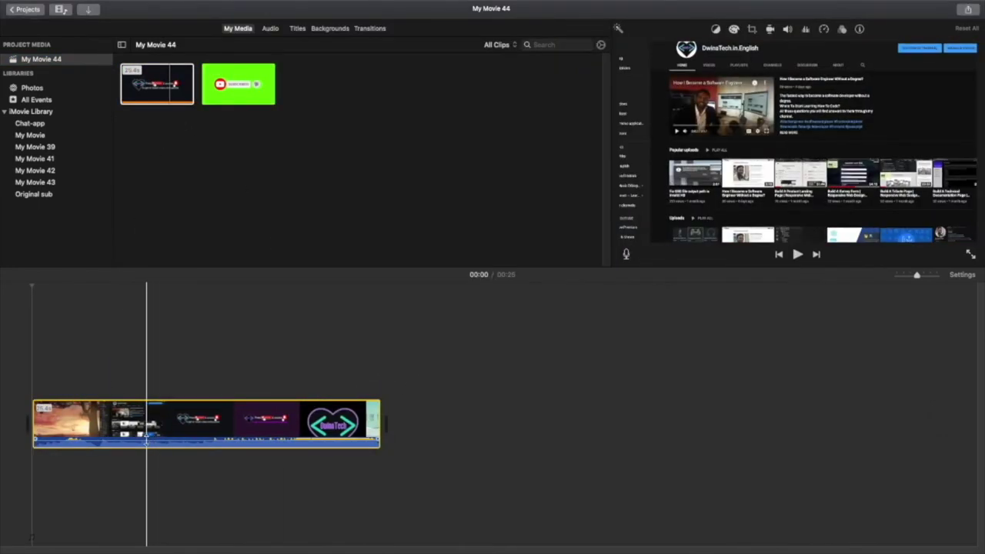
{"action": "left_click_drag", "start_coordinate": [146, 437], "coordinate": [145, 446]}
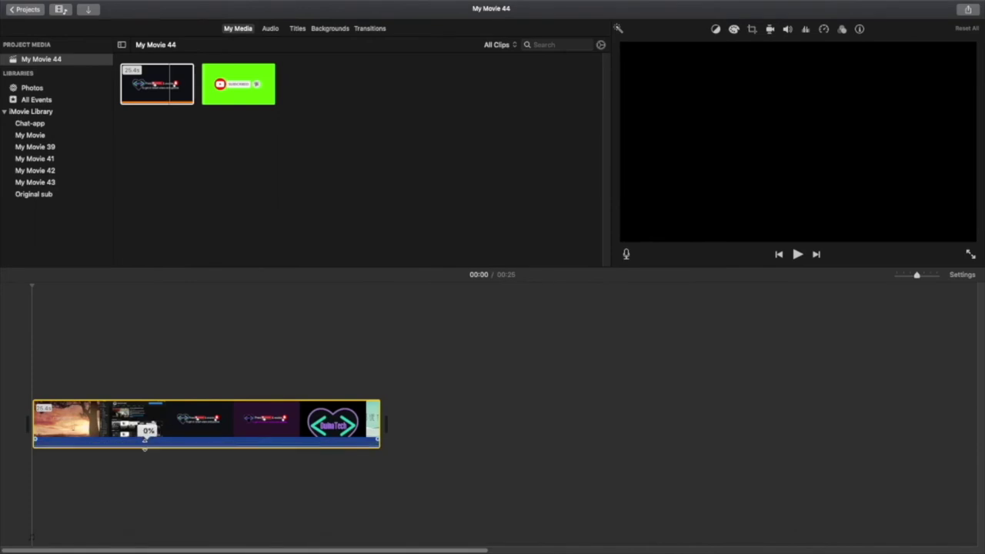
{"action": "left_click", "coordinate": [797, 255]}
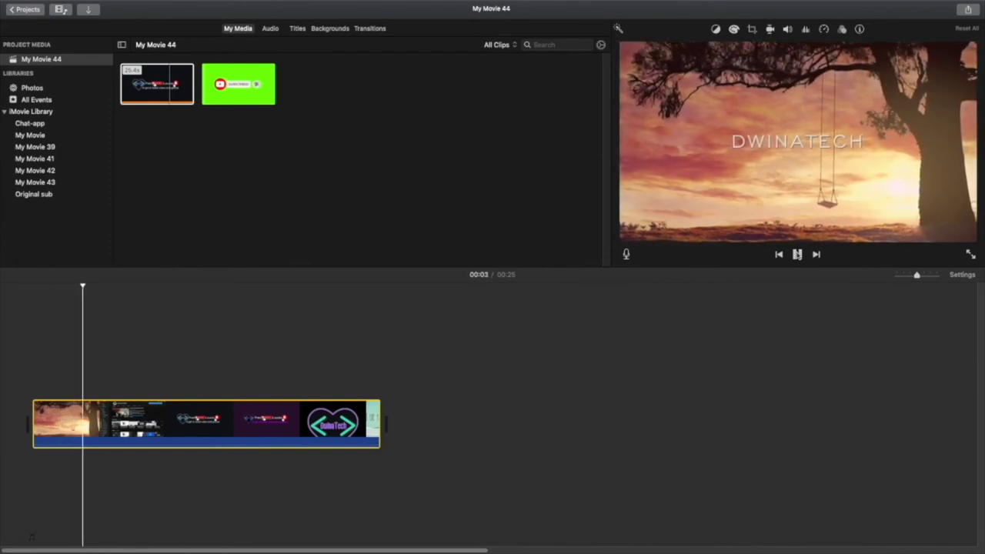
{"action": "left_click", "coordinate": [798, 254]}
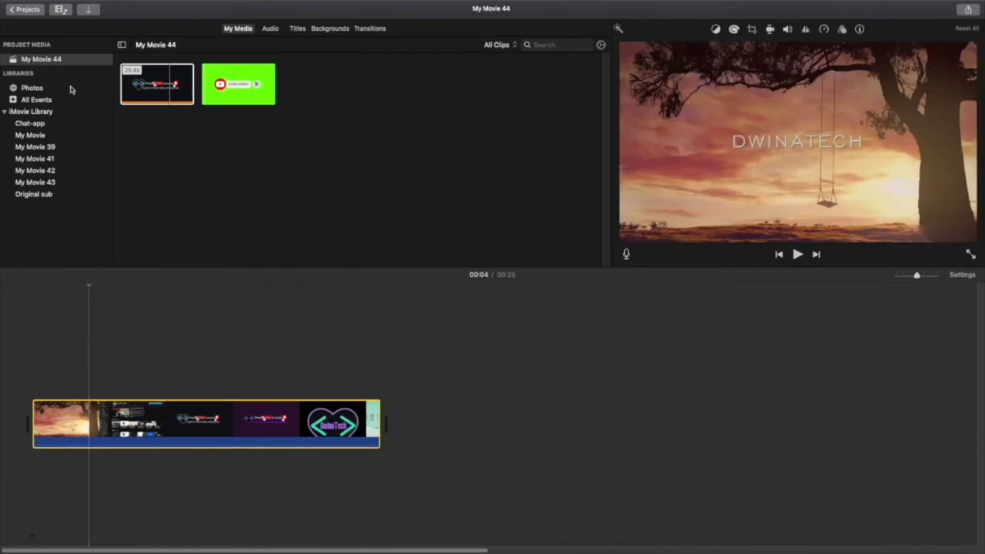
Step: Return to the project overview and save the current movie under the name Intro-2
{"action": "left_click", "coordinate": [27, 10]}
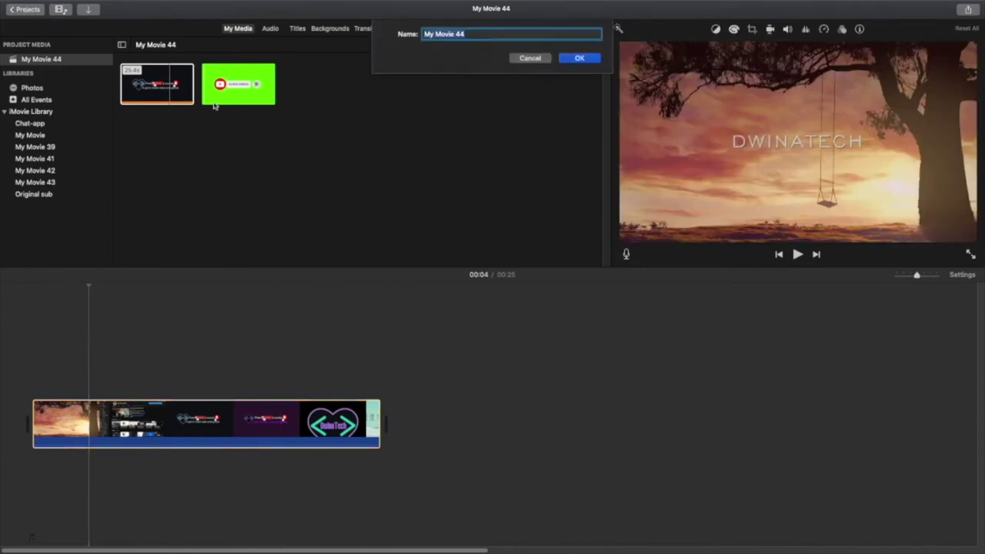
{"action": "type", "text": "Intro-2"}
{"action": "key", "text": "Return"}
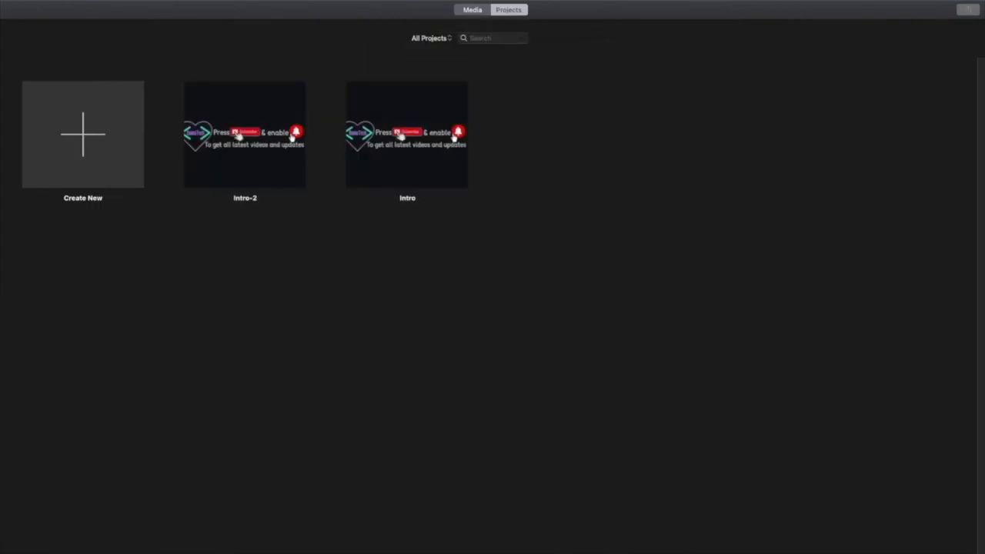
Step: Delete the old project named Intro and confirm its removal
{"action": "left_click", "coordinate": [396, 100]}
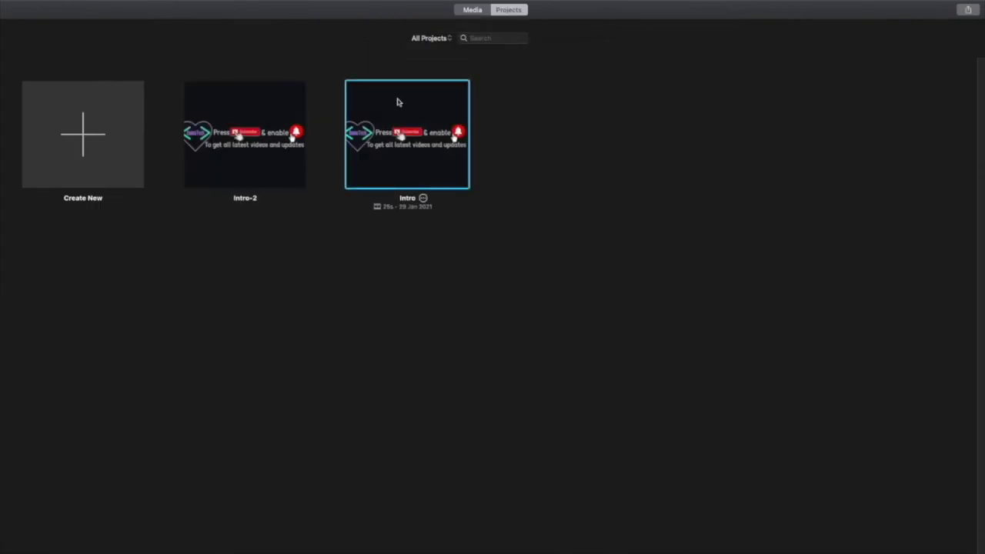
{"action": "key", "text": "super+BackSpace"}
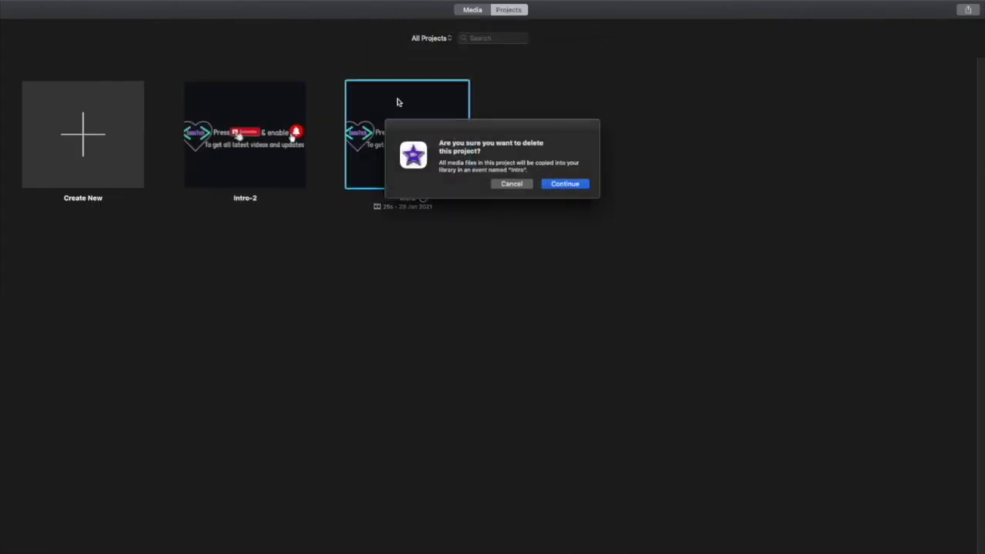
{"action": "key", "text": "Return"}
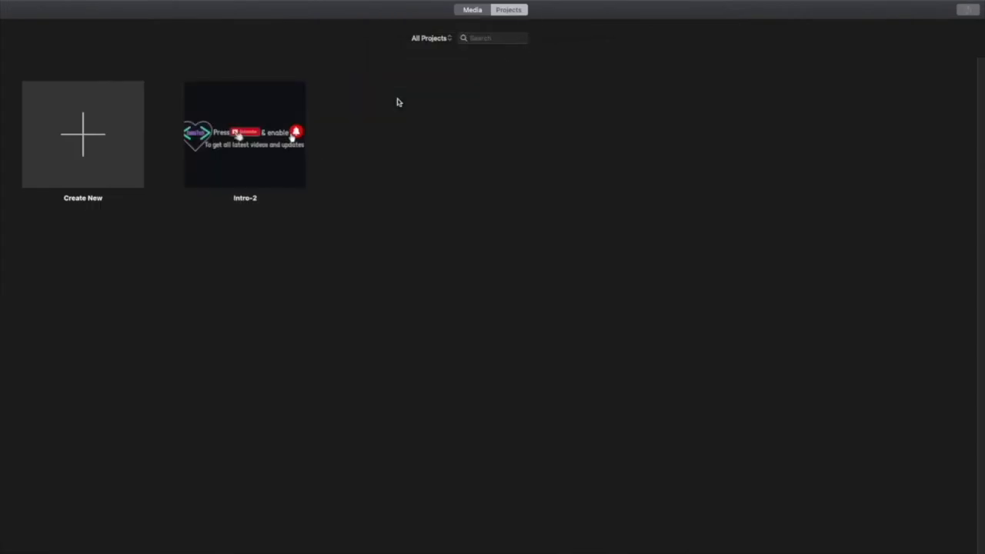
Step: Start another new movie project alongside Intro-2
{"action": "left_click", "coordinate": [81, 127]}
{"action": "left_click", "coordinate": [82, 127]}
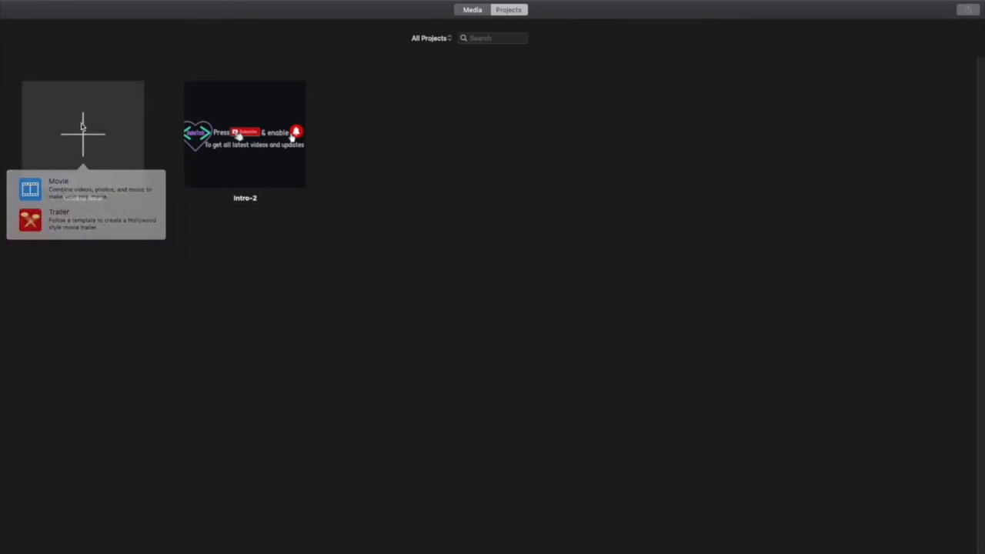
{"action": "left_click", "coordinate": [81, 127]}
{"action": "left_click", "coordinate": [66, 184]}
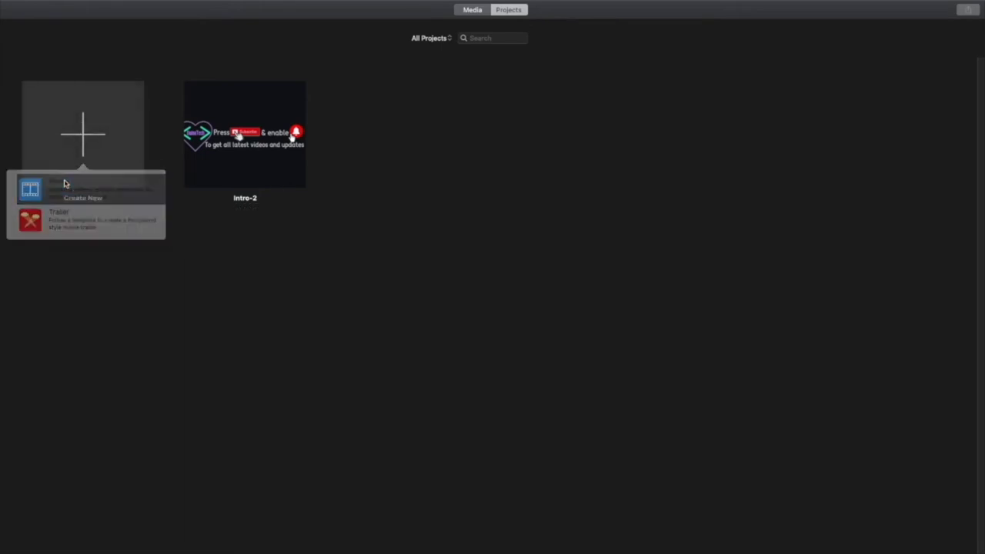
{"action": "left_click", "coordinate": [229, 129]}
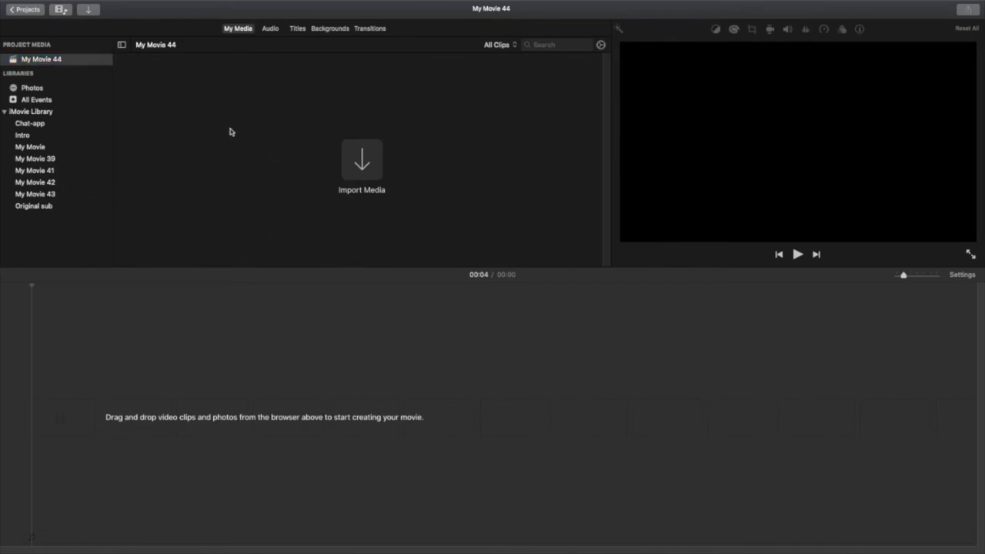
Step: Import the channel intro video from the Channel videos folder into the new project's media
{"action": "left_click", "coordinate": [364, 156]}
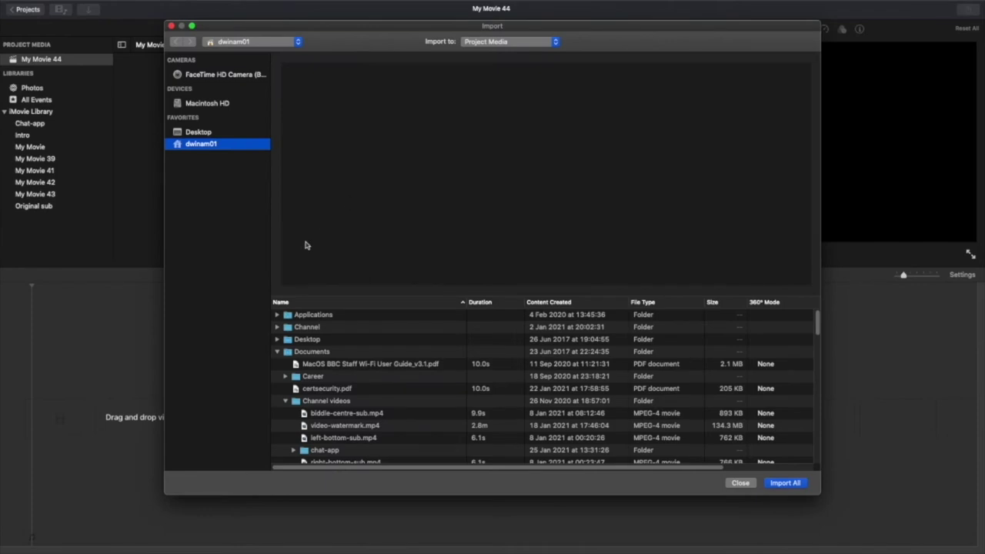
{"action": "scroll", "coordinate": [376, 394], "scroll_direction": "down", "scroll_amount": 1}
{"action": "scroll", "coordinate": [376, 395], "scroll_direction": "down", "scroll_amount": 5}
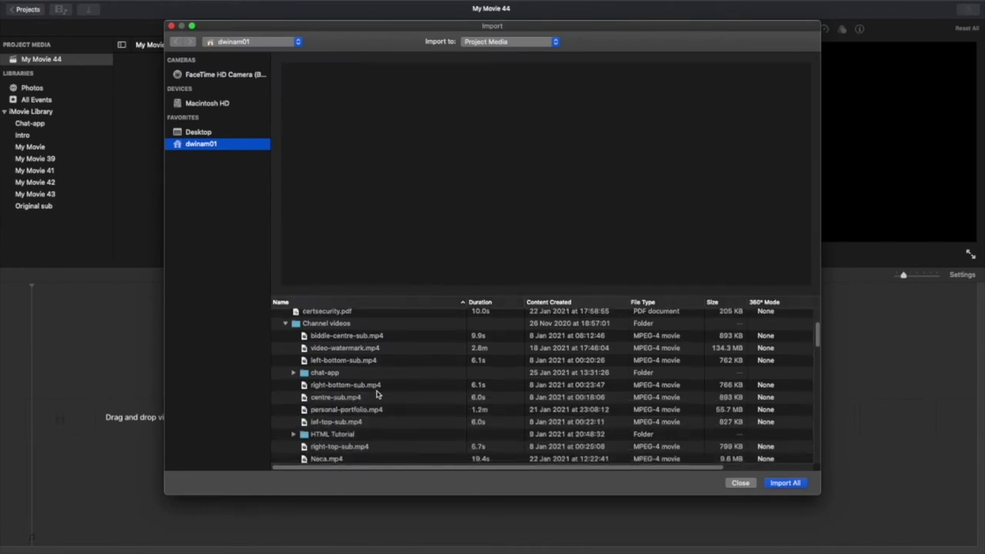
{"action": "double_click", "coordinate": [339, 443]}
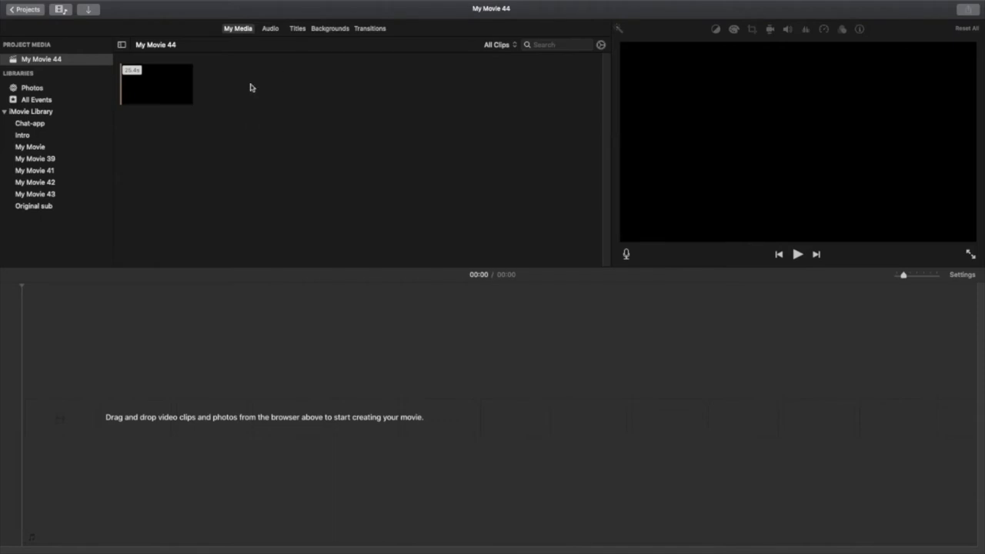
Step: Add Subscribe - 29881 (1).mp4 from the Desktop folder to the new project's media
{"action": "left_click", "coordinate": [88, 10]}
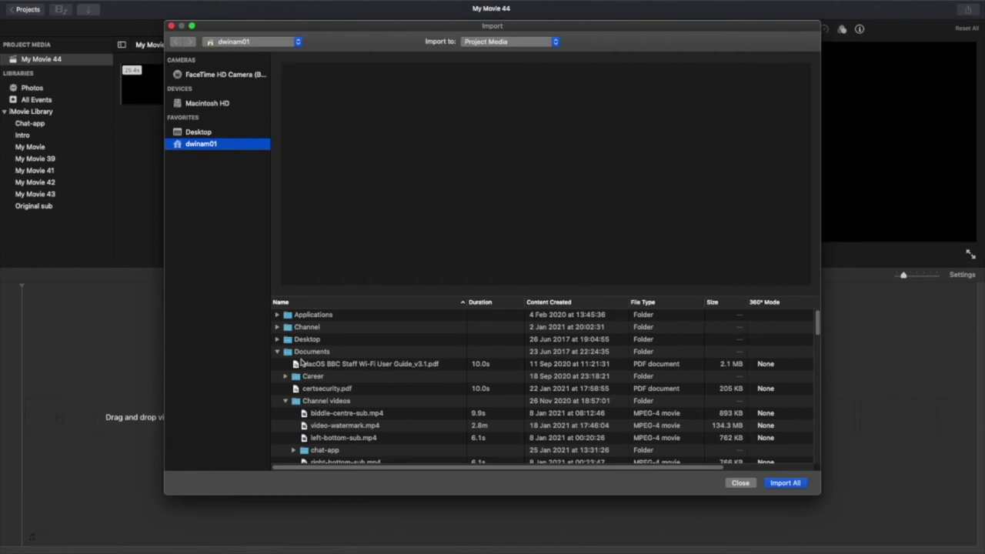
{"action": "left_click", "coordinate": [277, 340]}
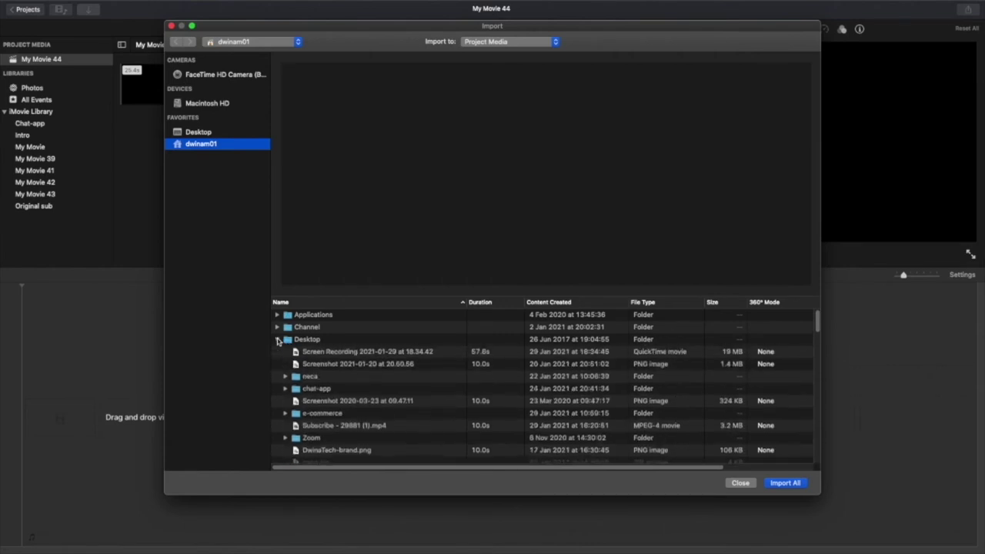
{"action": "double_click", "coordinate": [317, 426]}
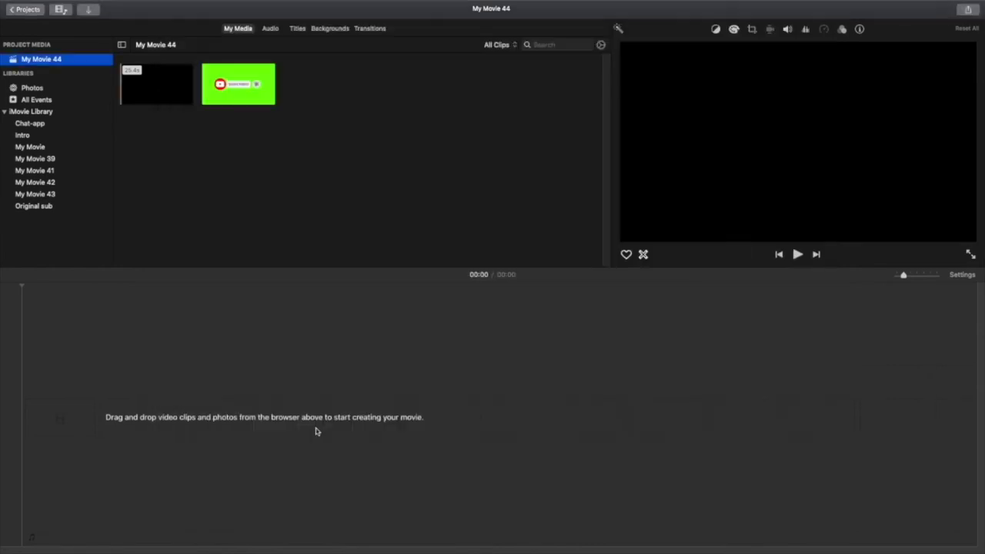
Step: Place the channel intro clip on the timeline and overlay the green-screen Subscribe clip above its start
{"action": "left_click_drag", "start_coordinate": [154, 93], "coordinate": [50, 436]}
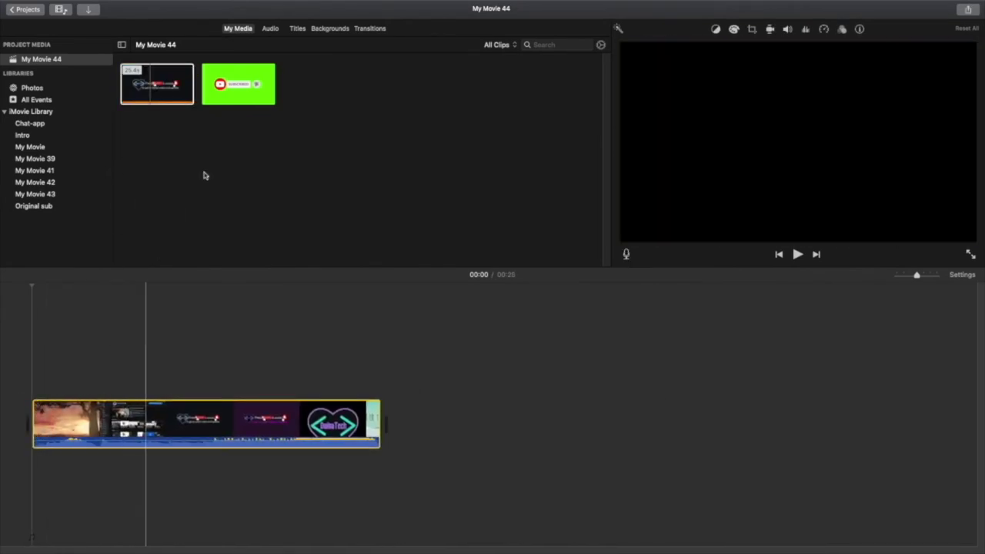
{"action": "left_click_drag", "start_coordinate": [235, 94], "coordinate": [34, 378]}
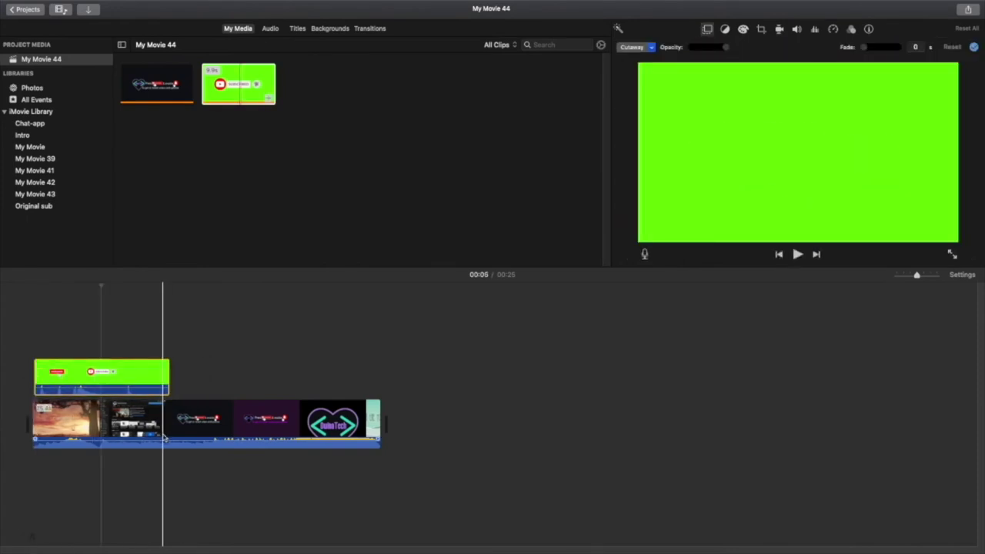
{"action": "left_click", "coordinate": [210, 423]}
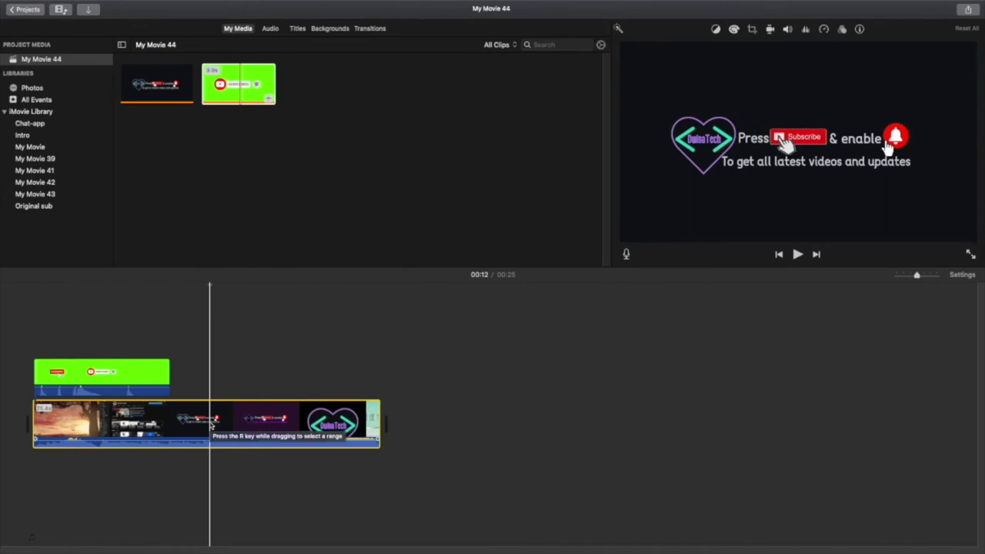
Step: Replace the intro clip with the solid Green background and extend it to the length of the Subscribe clip above
{"action": "left_click", "coordinate": [326, 29]}
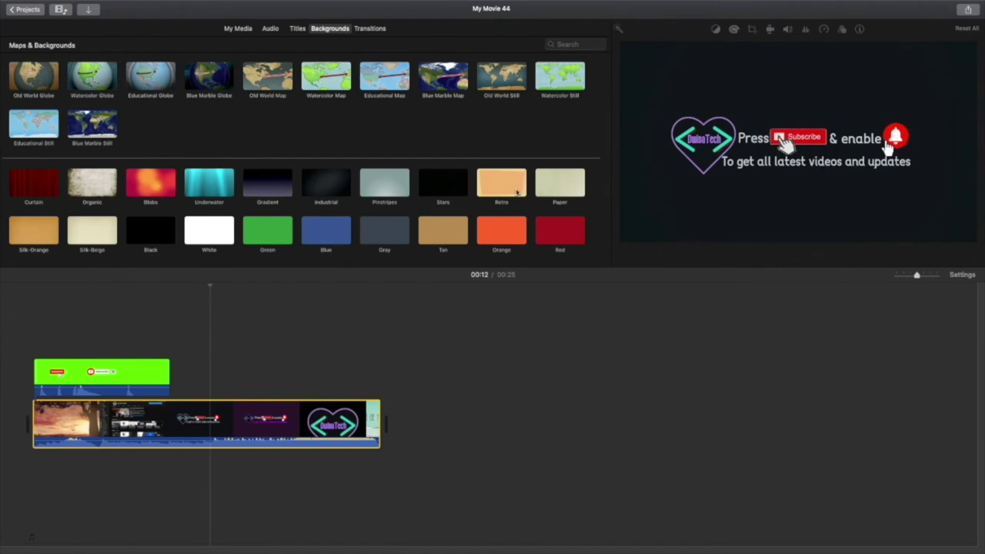
{"action": "left_click_drag", "start_coordinate": [268, 235], "coordinate": [286, 416]}
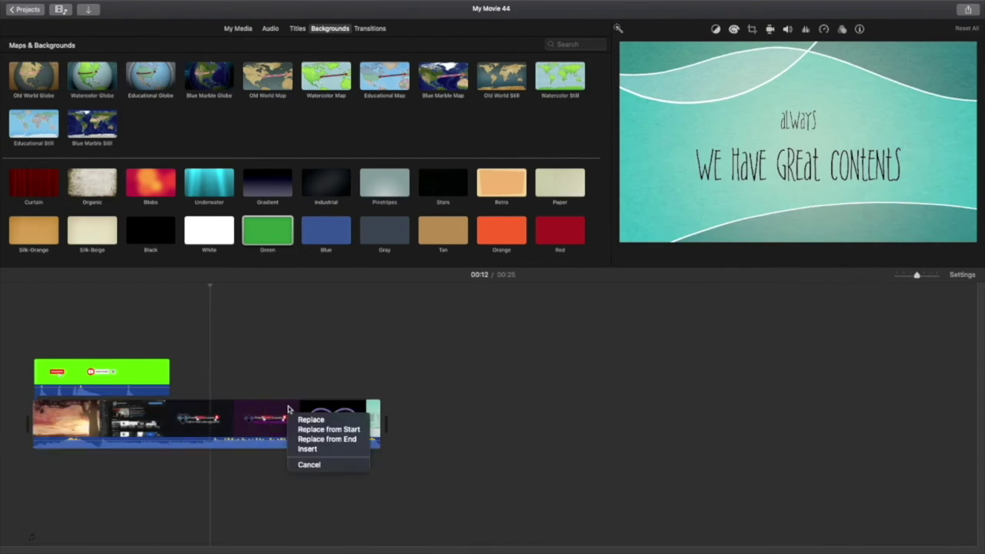
{"action": "left_click", "coordinate": [311, 420]}
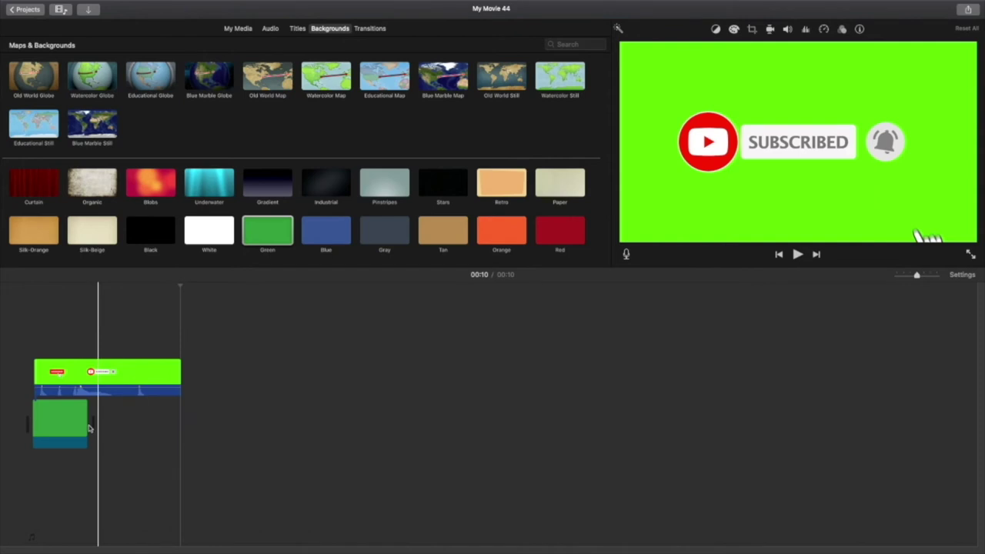
{"action": "left_click_drag", "start_coordinate": [87, 424], "coordinate": [172, 424]}
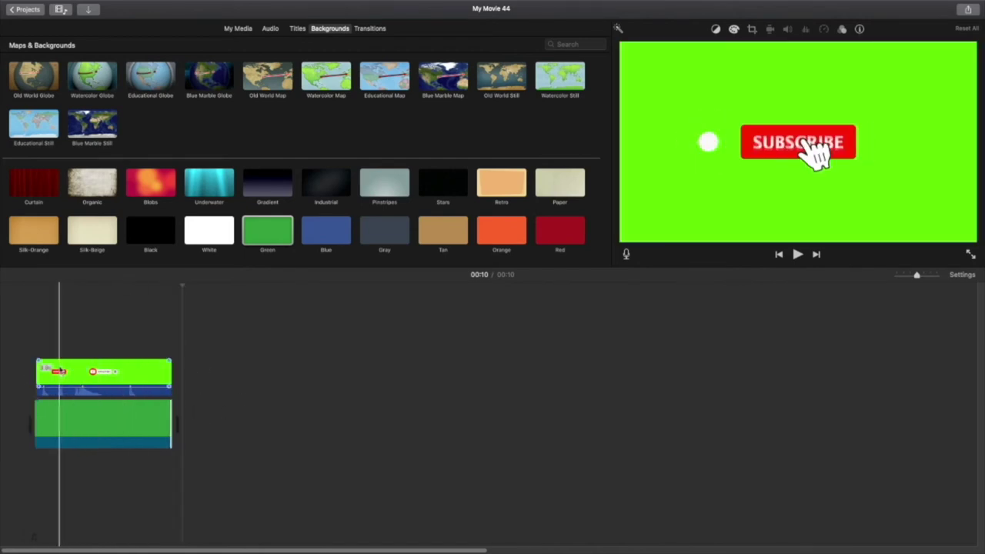
Step: Set the Subscribe clip's overlay mode to Picture in Picture and move it to the frame's lower-left corner
{"action": "left_click", "coordinate": [59, 377]}
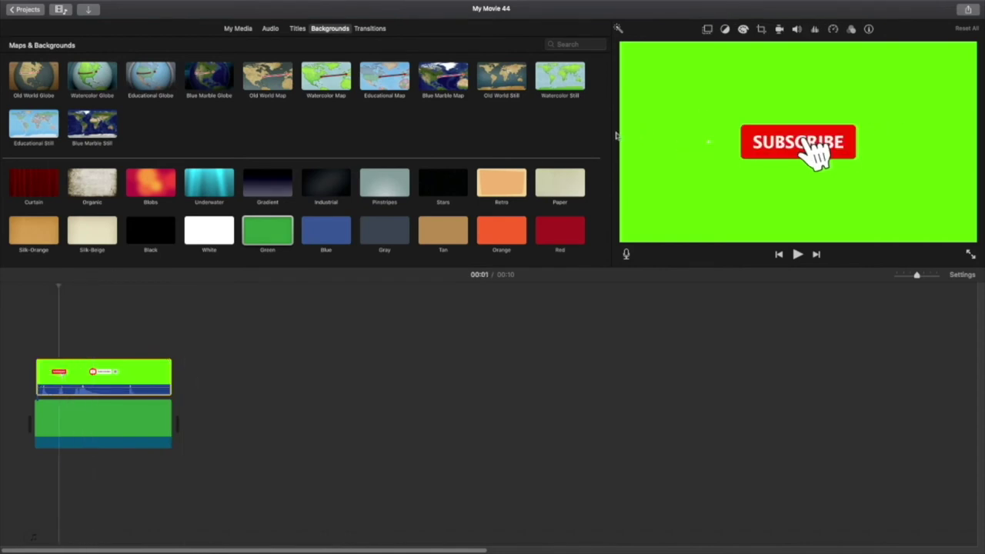
{"action": "left_click", "coordinate": [707, 30]}
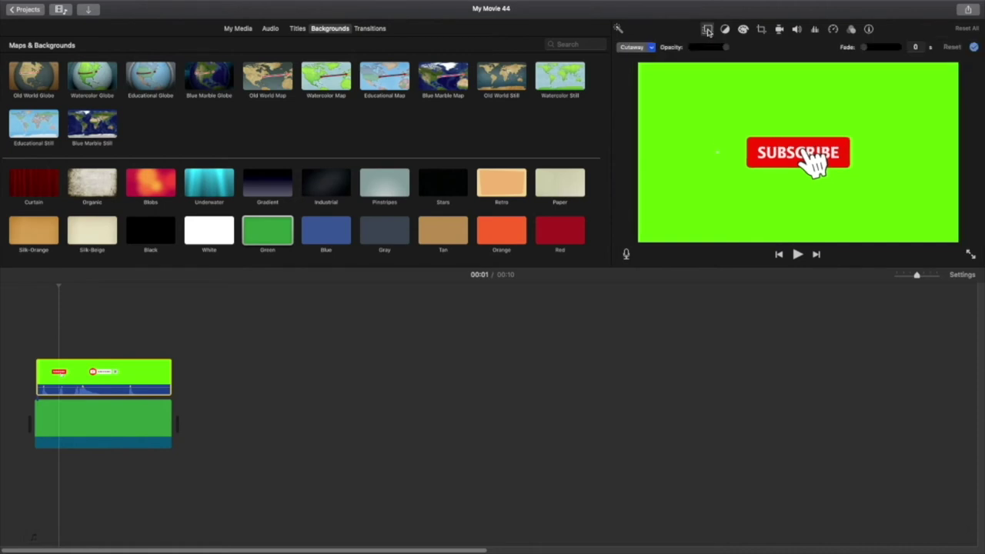
{"action": "left_click", "coordinate": [652, 49]}
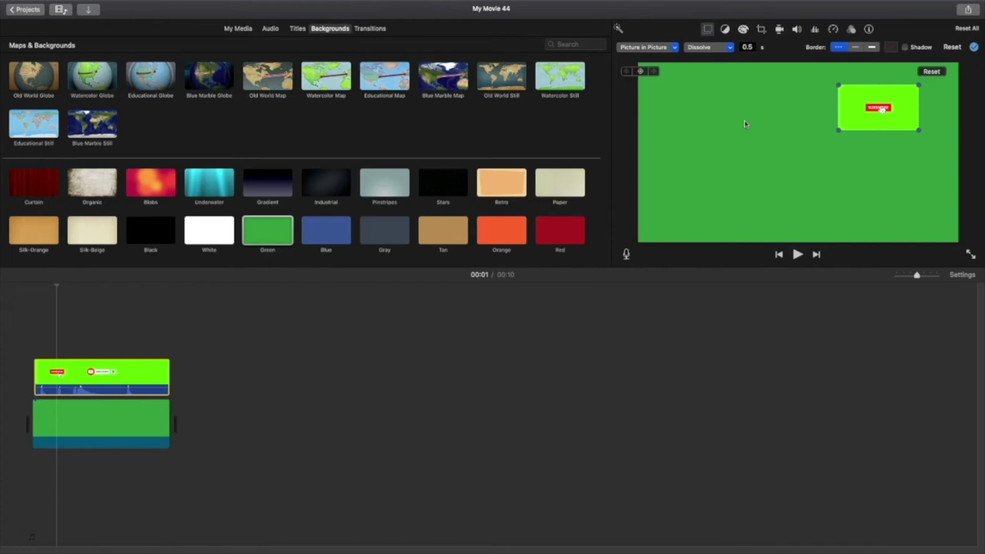
{"action": "left_click_drag", "start_coordinate": [907, 108], "coordinate": [705, 217]}
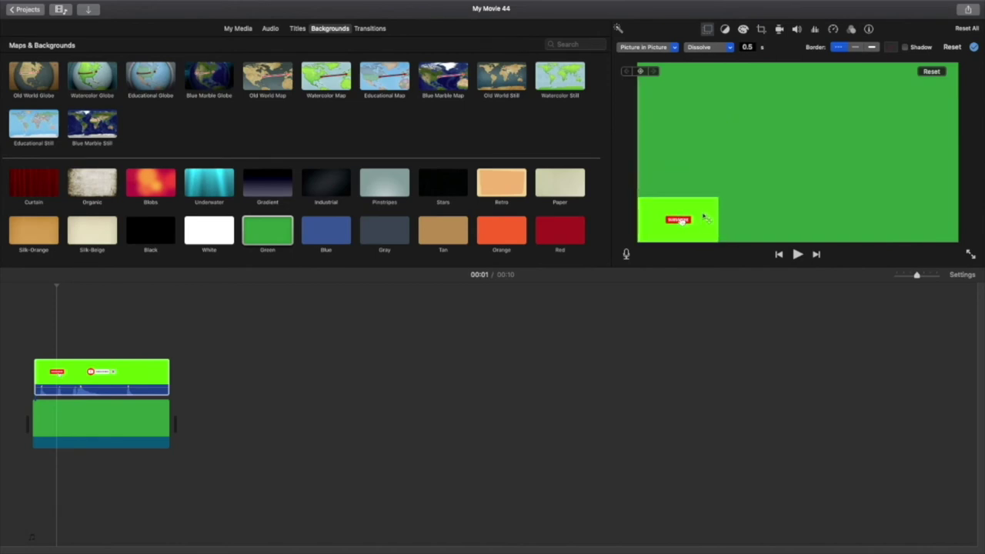
{"action": "left_click_drag", "start_coordinate": [705, 216], "coordinate": [706, 213]}
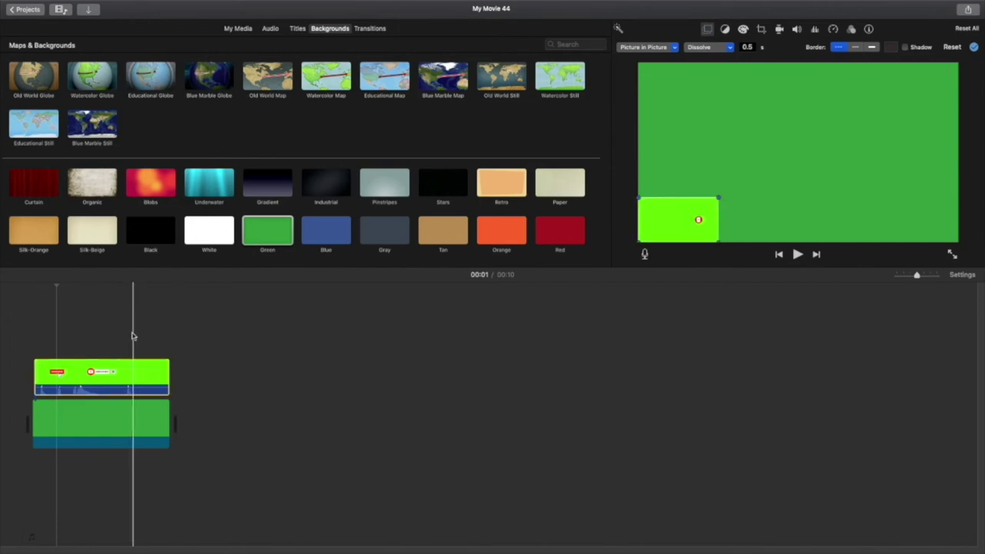
Step: Enlarge the Subscribe picture-in-picture to about half the frame's width, keeping it in the lower-left corner
{"action": "left_click", "coordinate": [89, 333]}
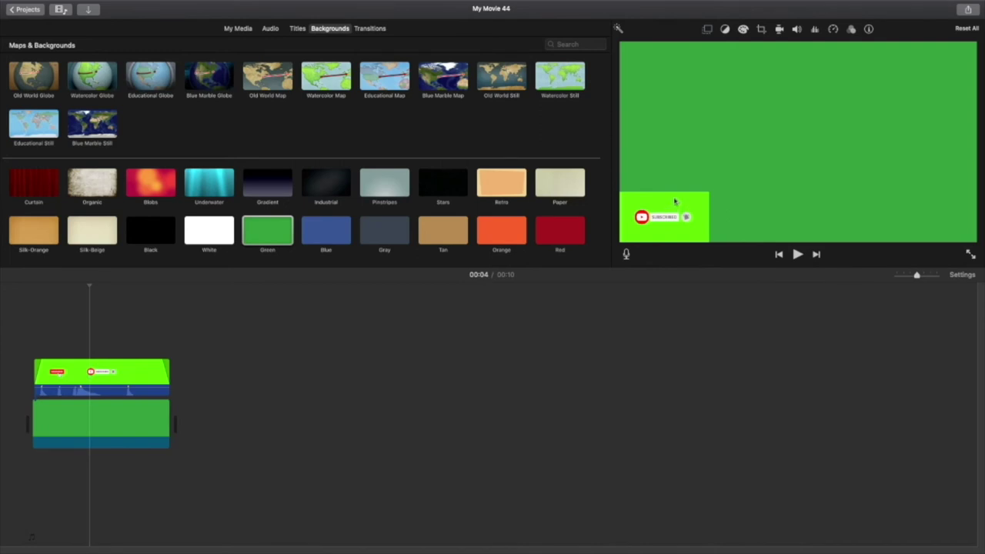
{"action": "left_click", "coordinate": [127, 375]}
{"action": "left_click", "coordinate": [101, 330]}
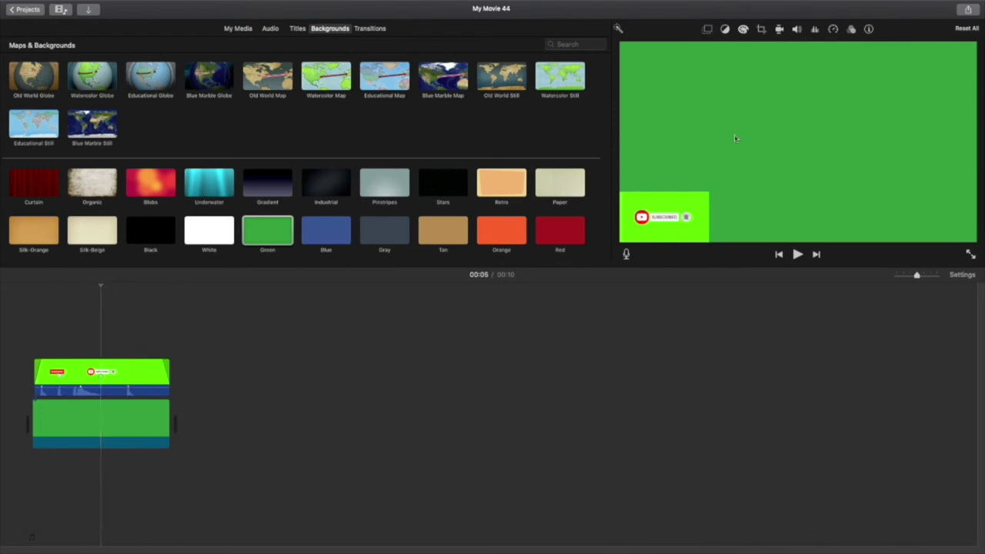
{"action": "left_click", "coordinate": [707, 29]}
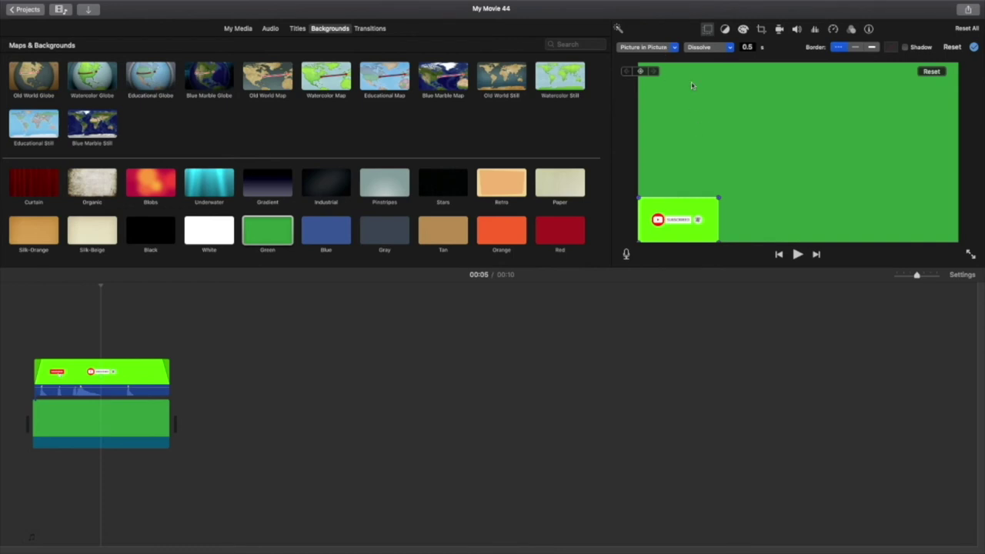
{"action": "left_click", "coordinate": [669, 47]}
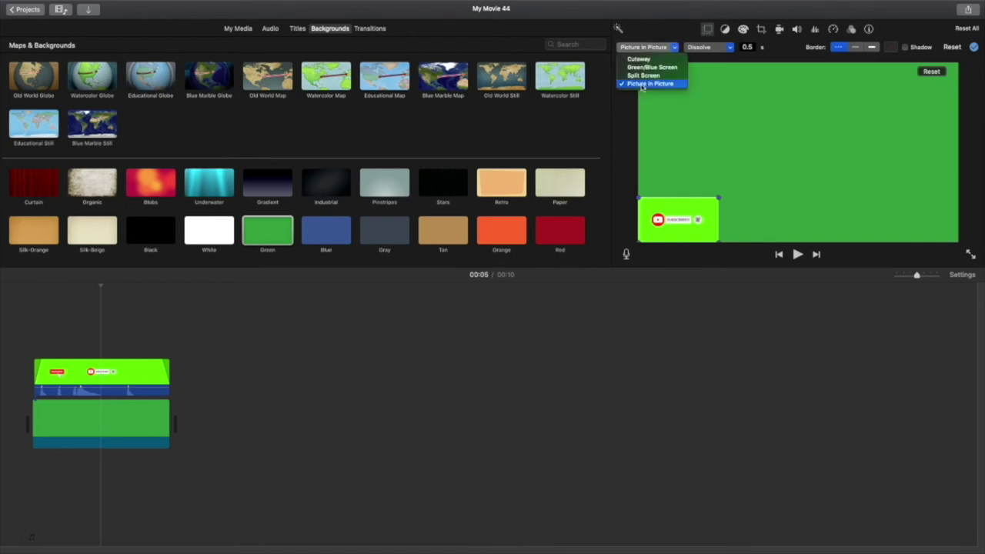
{"action": "left_click", "coordinate": [642, 84]}
{"action": "left_click_drag", "start_coordinate": [700, 211], "coordinate": [824, 148]}
{"action": "left_click_drag", "start_coordinate": [764, 169], "coordinate": [750, 193]}
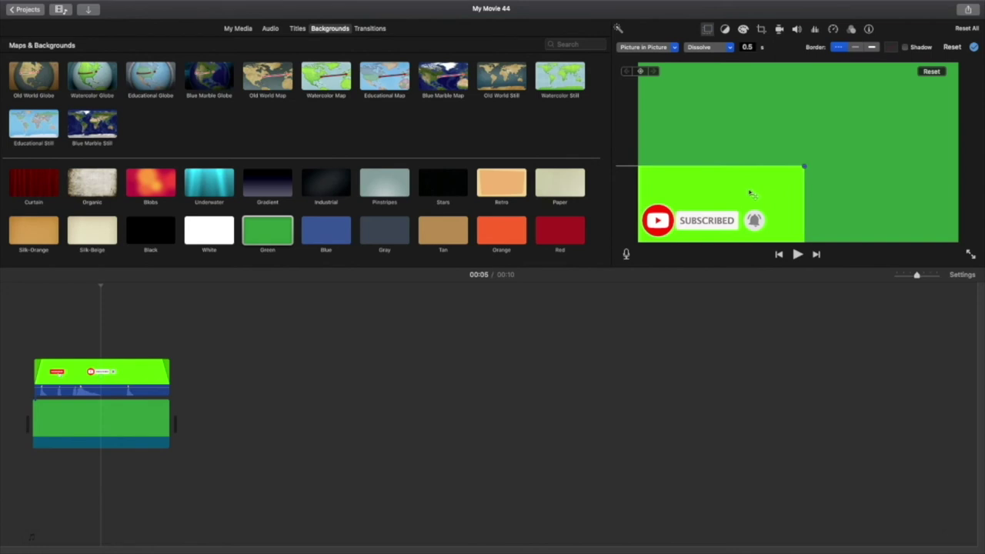
{"action": "left_click_drag", "start_coordinate": [804, 167], "coordinate": [786, 183]}
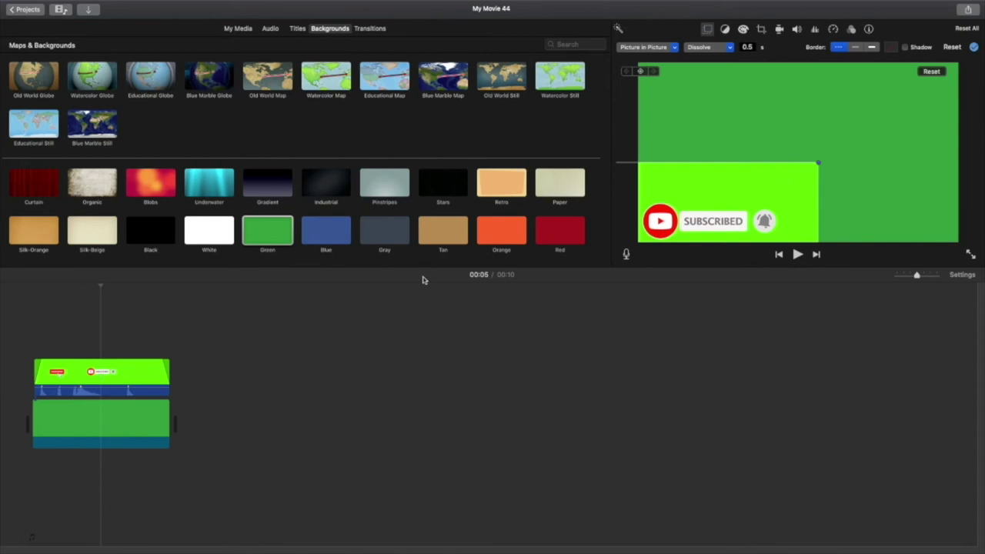
Step: Lower the Subscribe clip's audio volume and play the project from the beginning
{"action": "left_click", "coordinate": [277, 361]}
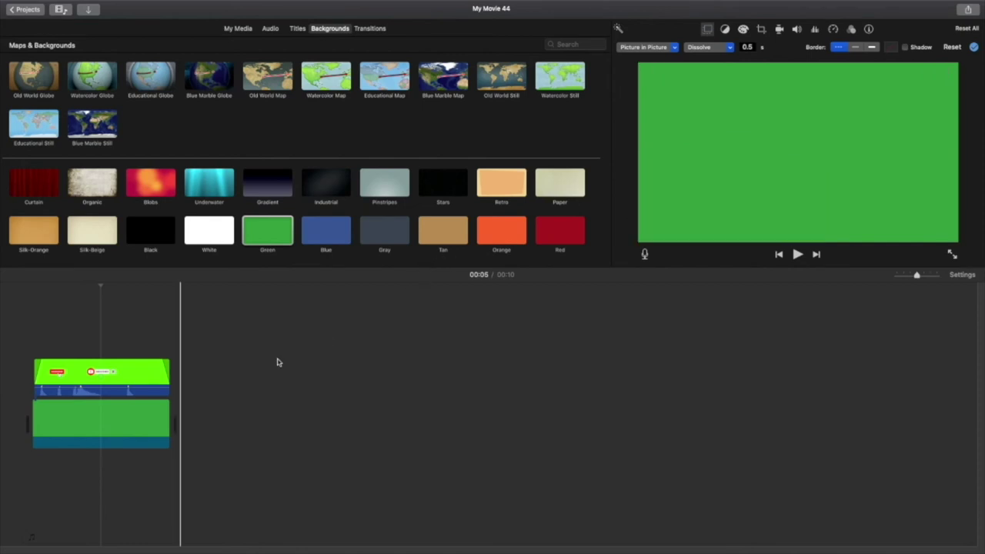
{"action": "key", "text": "Home"}
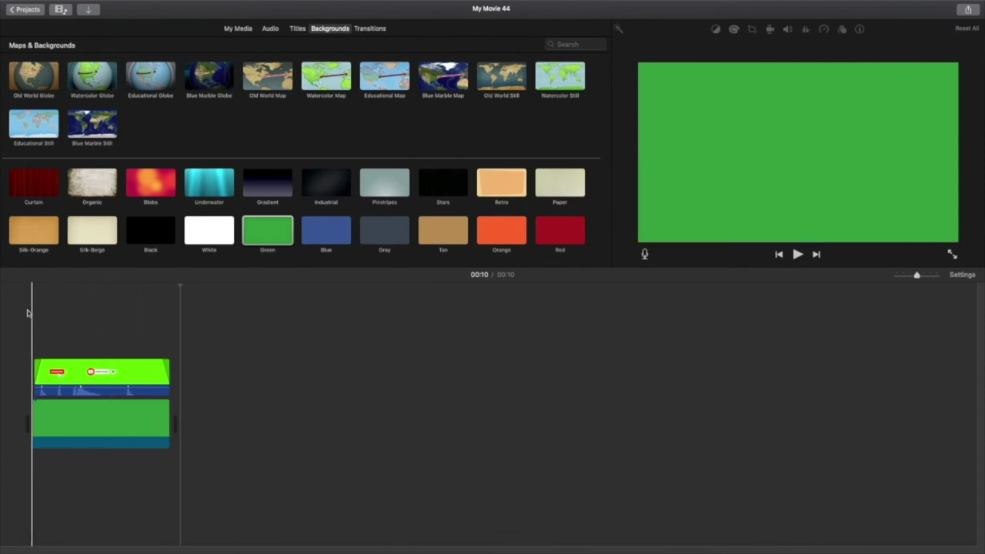
{"action": "left_click", "coordinate": [136, 375]}
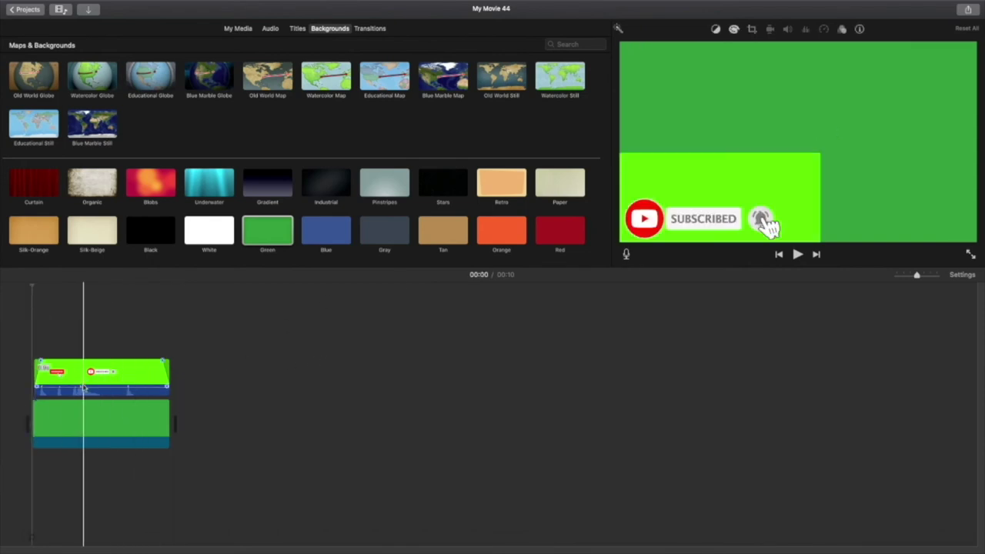
{"action": "left_click_drag", "start_coordinate": [80, 384], "coordinate": [77, 397]}
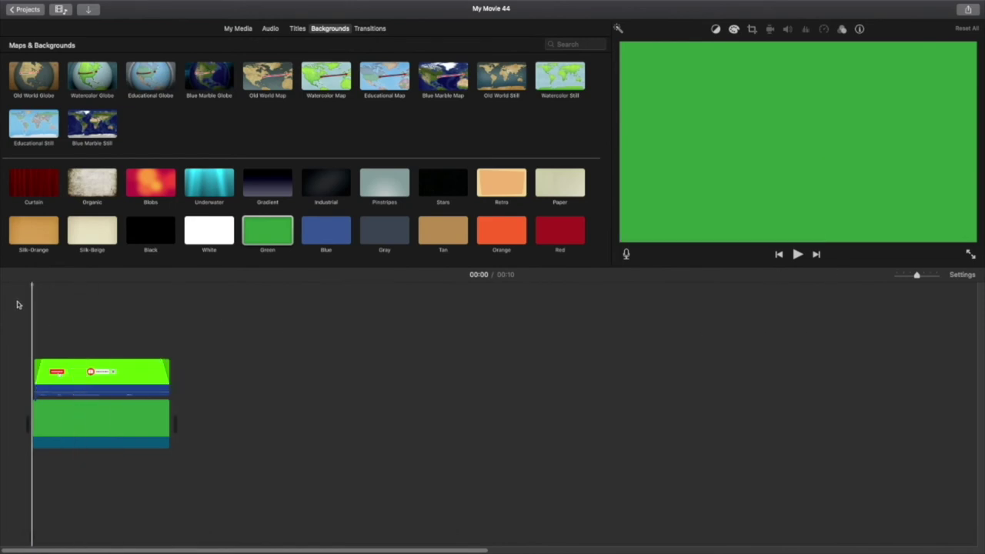
{"action": "left_click", "coordinate": [797, 254]}
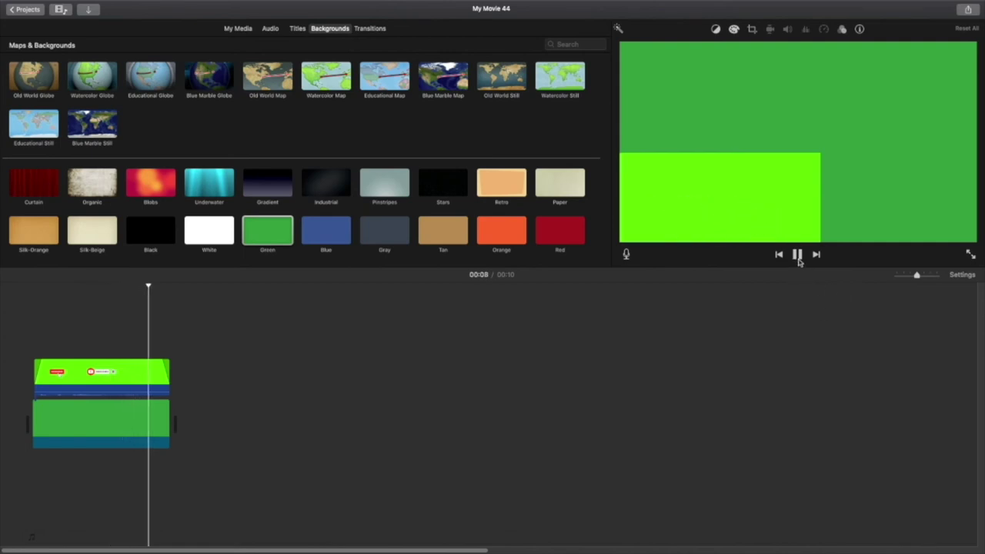
Step: Export the project as a video file named sub to the Desktop
{"action": "left_click", "coordinate": [967, 11]}
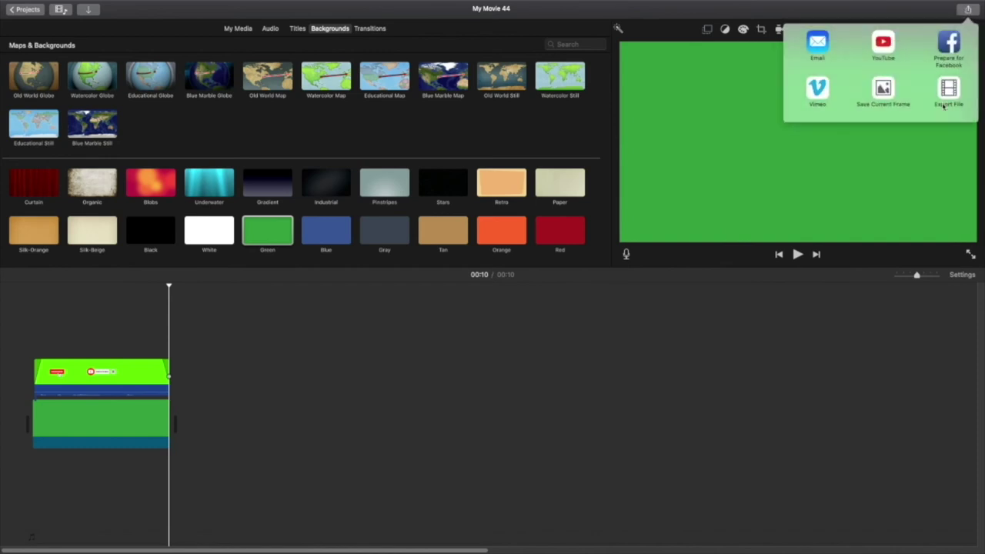
{"action": "left_click", "coordinate": [951, 91]}
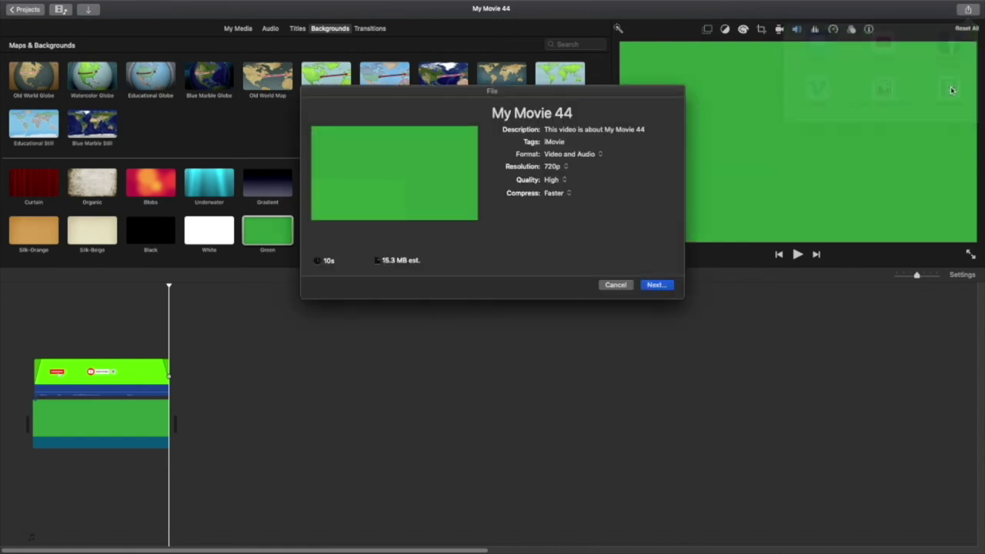
{"action": "left_click", "coordinate": [591, 116]}
{"action": "left_click_drag", "start_coordinate": [591, 117], "coordinate": [448, 111]}
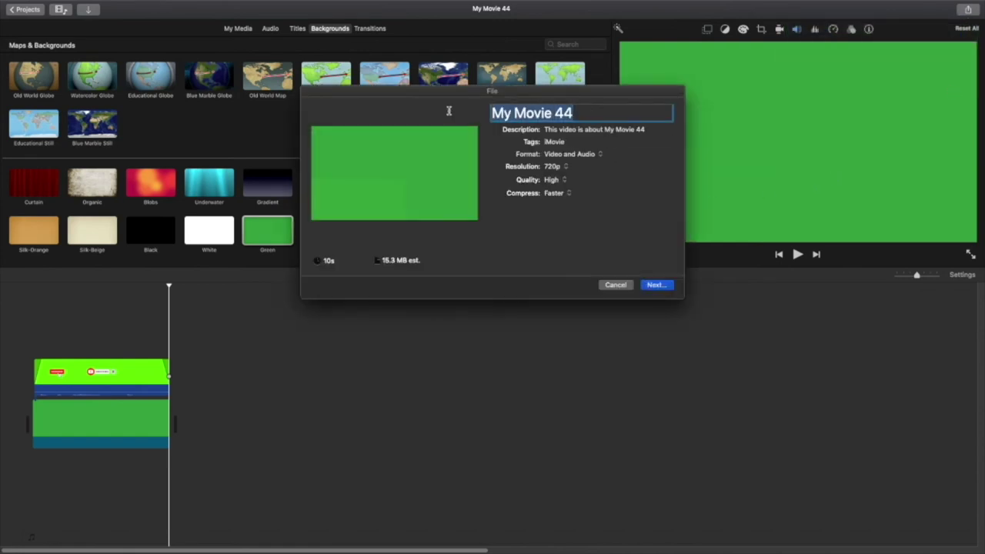
{"action": "type", "text": "sub"}
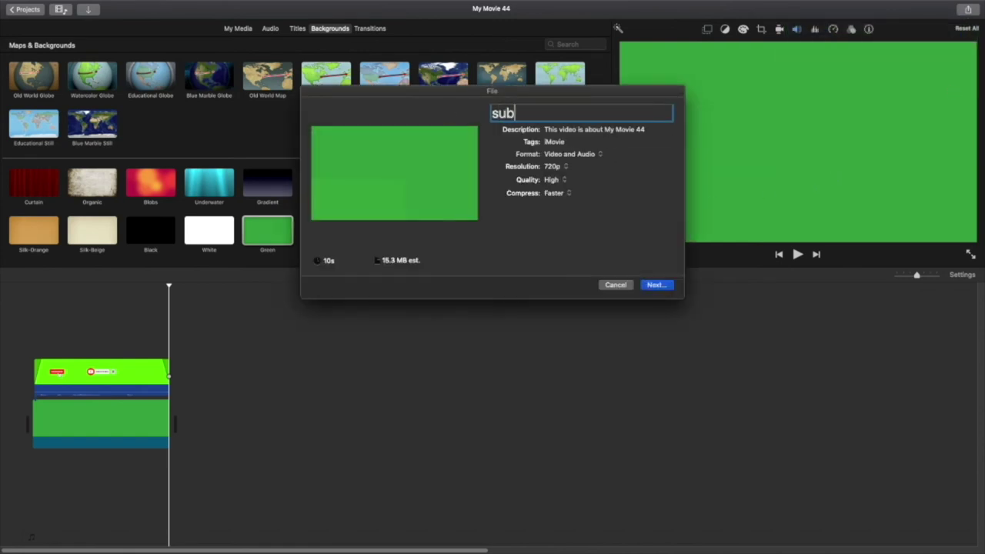
{"action": "left_click", "coordinate": [655, 284]}
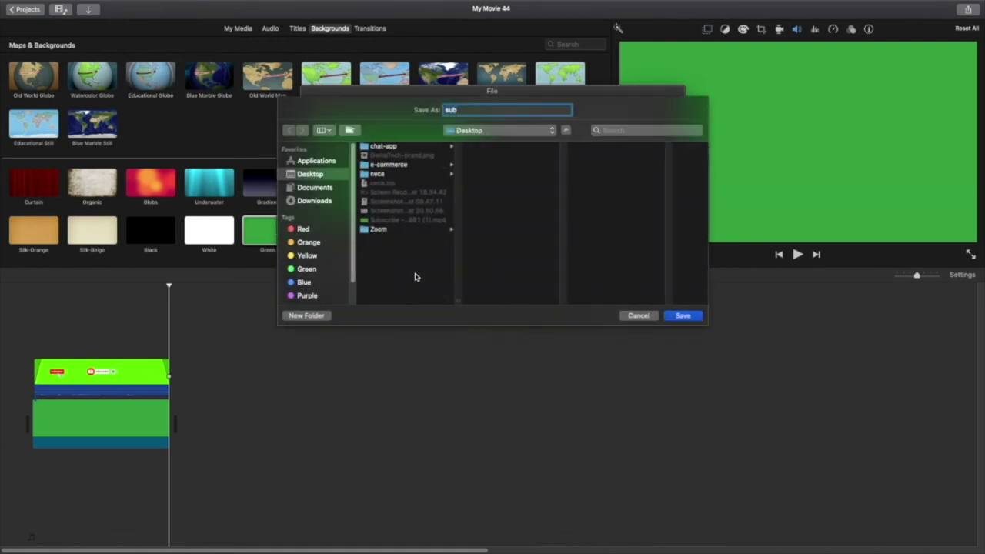
{"action": "left_click", "coordinate": [685, 315]}
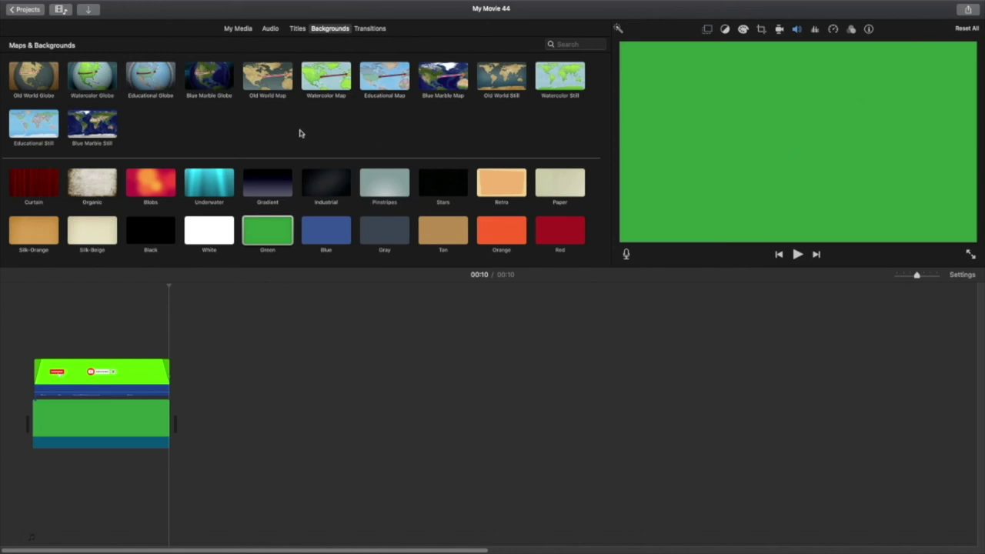
Step: Close the project under the name My Movie 44 and open the Intro-2 project
{"action": "left_click", "coordinate": [34, 10]}
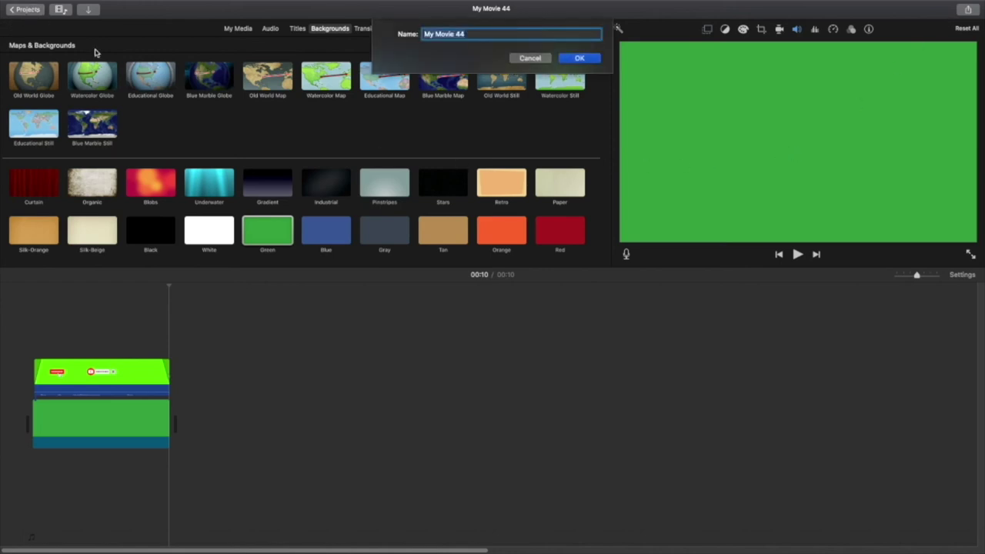
{"action": "left_click", "coordinate": [582, 59]}
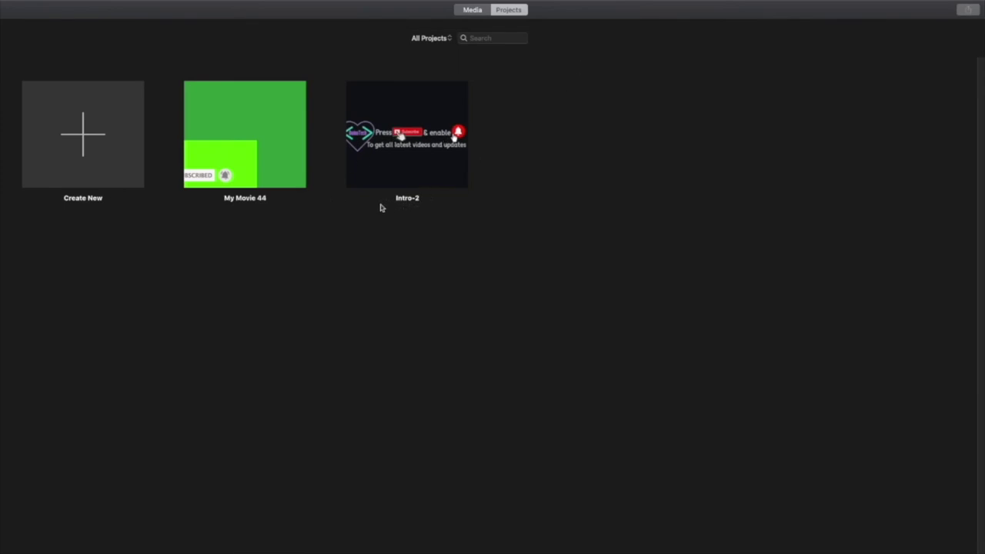
{"action": "double_click", "coordinate": [428, 155]}
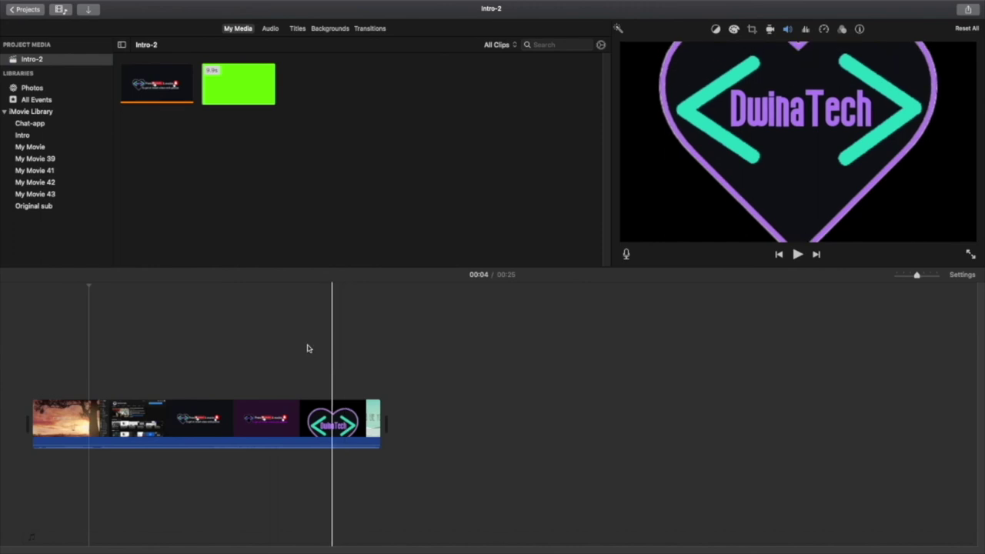
Step: Overlay the green-screen Subscribe clip above the intro video, starting about 3 seconds in, and select it
{"action": "left_click", "coordinate": [35, 373]}
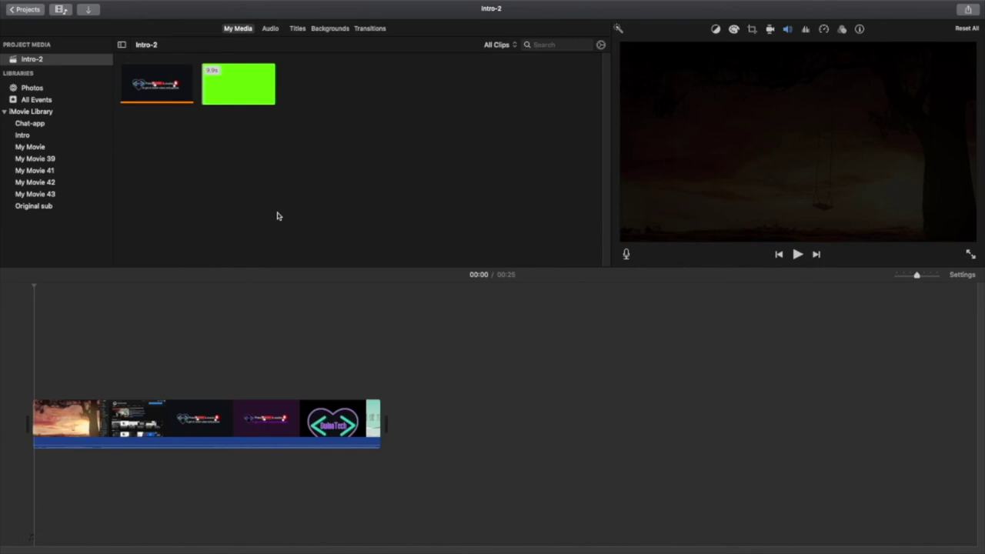
{"action": "left_click_drag", "start_coordinate": [248, 87], "coordinate": [68, 368]}
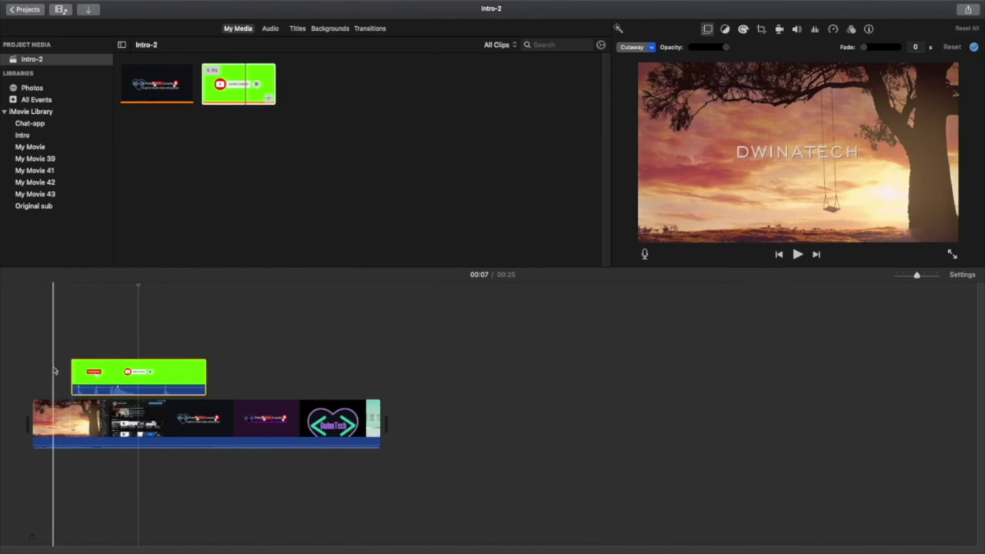
{"action": "left_click", "coordinate": [110, 371]}
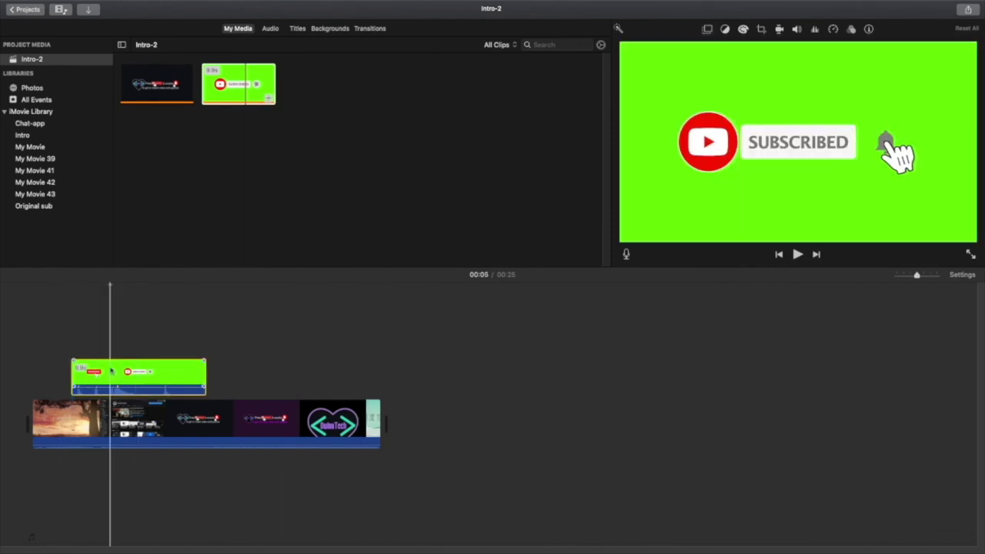
Step: Set the Subscribe overlay's style to Green/Blue Screen and lower its audio volume
{"action": "left_click", "coordinate": [707, 30]}
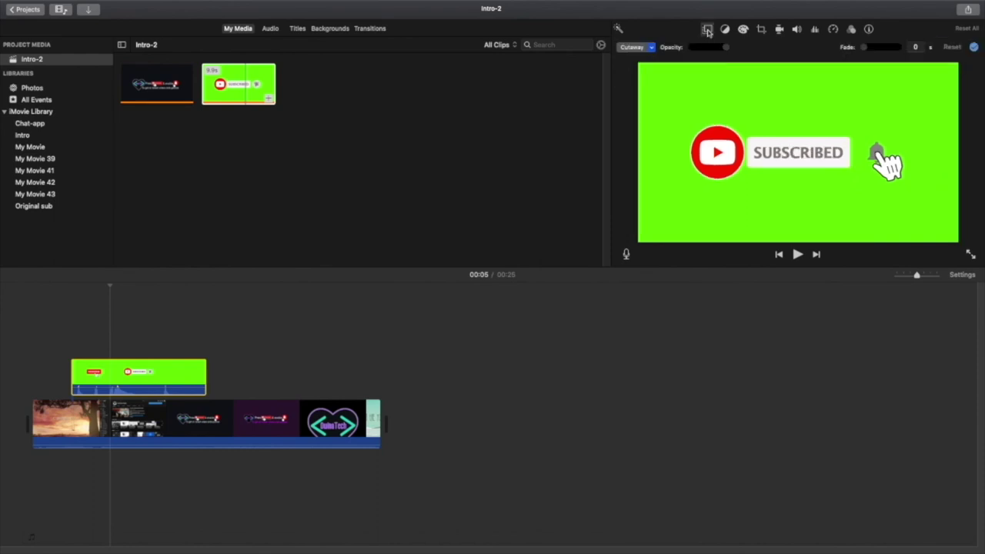
{"action": "left_click", "coordinate": [651, 48]}
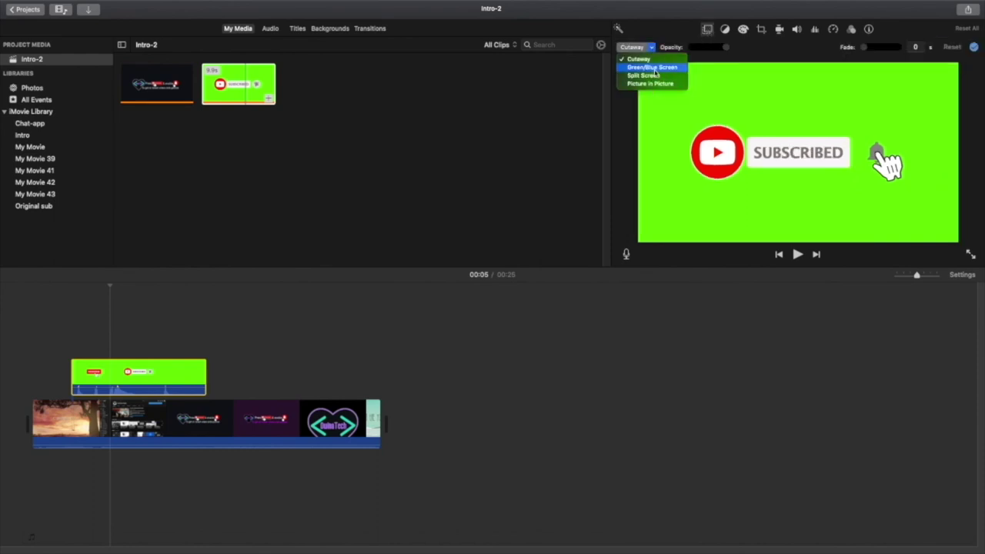
{"action": "left_click", "coordinate": [654, 68]}
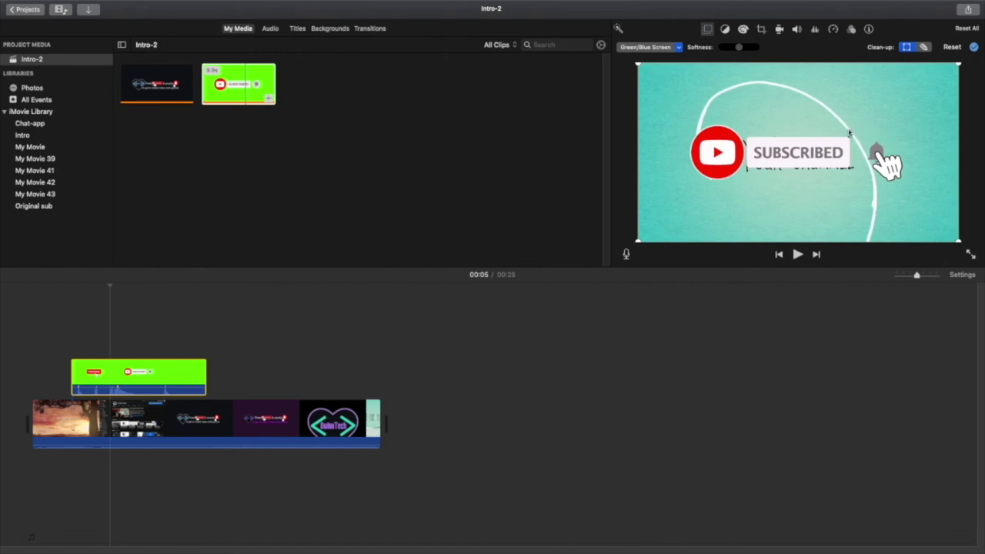
{"action": "left_click_drag", "start_coordinate": [128, 387], "coordinate": [130, 394]}
Step: Play the project from about 1 second in to check the keyed full-size Subscribe overlay, and pause once it has ended
{"action": "left_click", "coordinate": [61, 353]}
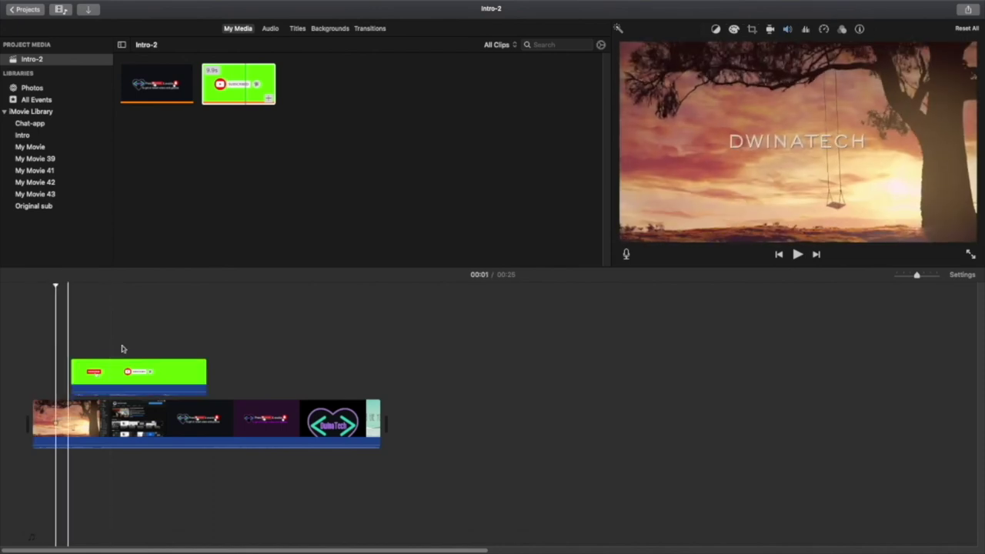
{"action": "left_click", "coordinate": [797, 255]}
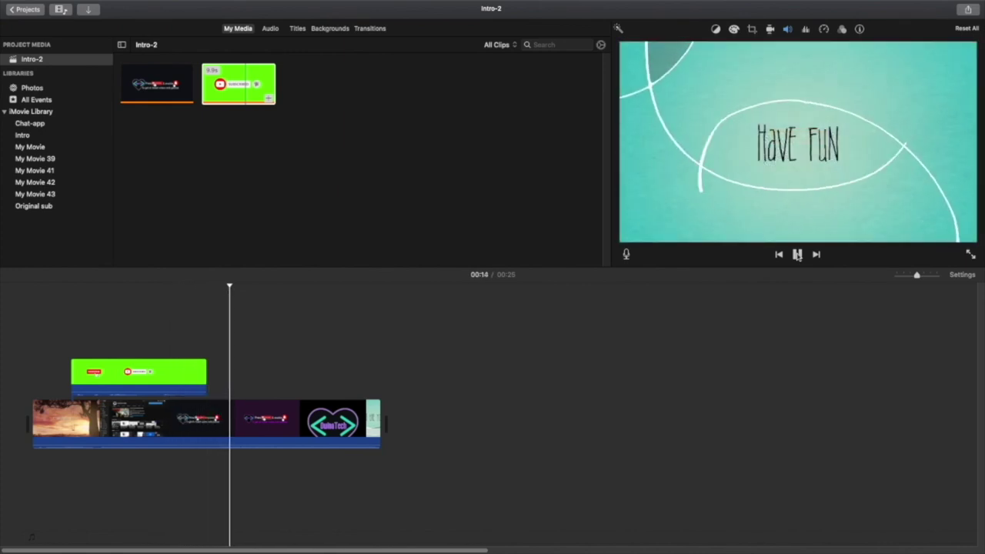
{"action": "left_click", "coordinate": [797, 255]}
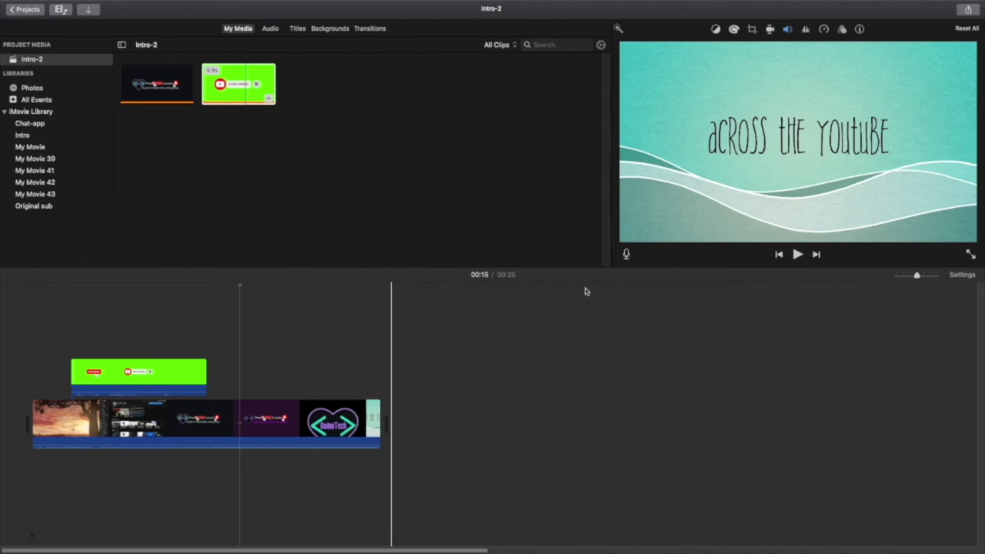
Step: Delete the Subscribe overlay from the timeline and remove its source clip from the project media
{"action": "left_click", "coordinate": [172, 377]}
{"action": "key", "text": "Delete"}
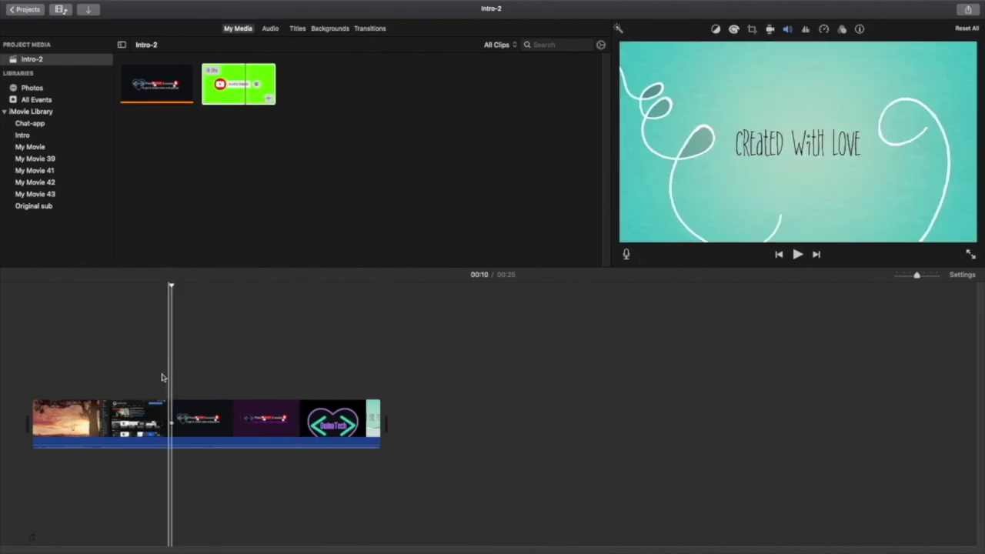
{"action": "left_click", "coordinate": [33, 378]}
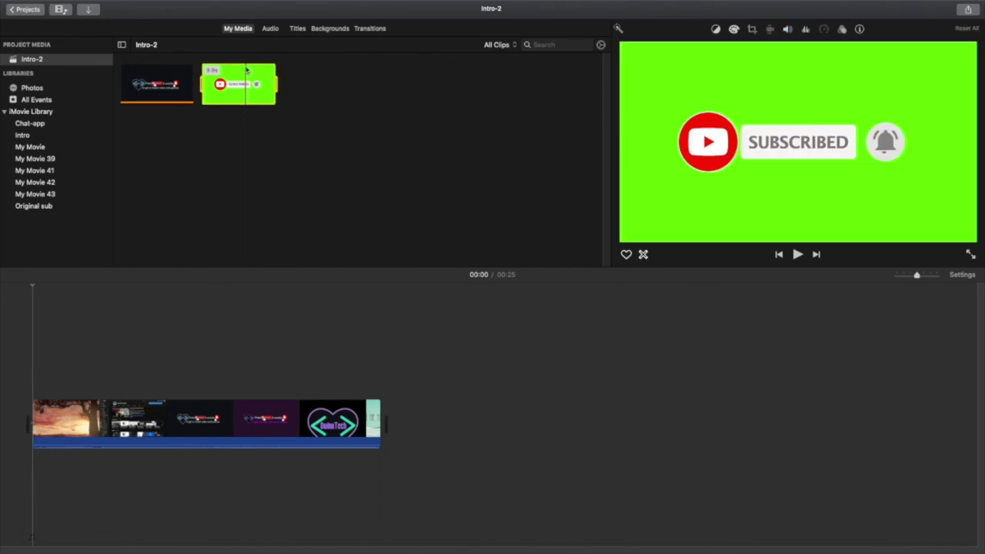
{"action": "right_click", "coordinate": [247, 70]}
{"action": "left_click", "coordinate": [279, 170]}
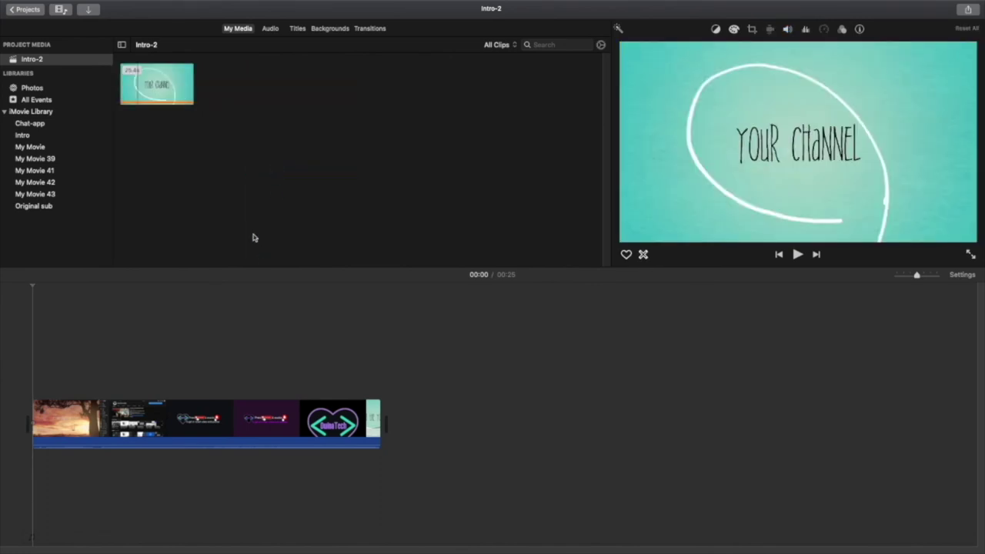
Step: Import sub.mp4 from the Desktop folder into the project media and overlay it at the very start of the intro video
{"action": "left_click", "coordinate": [88, 9]}
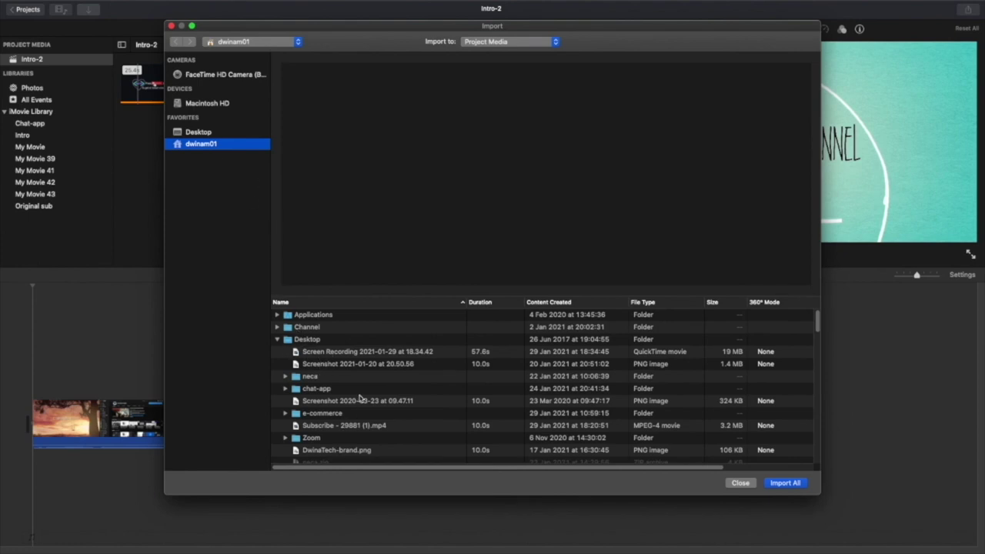
{"action": "scroll", "coordinate": [358, 399], "scroll_direction": "down", "scroll_amount": 1}
{"action": "scroll", "coordinate": [340, 411], "scroll_direction": "down", "scroll_amount": 1}
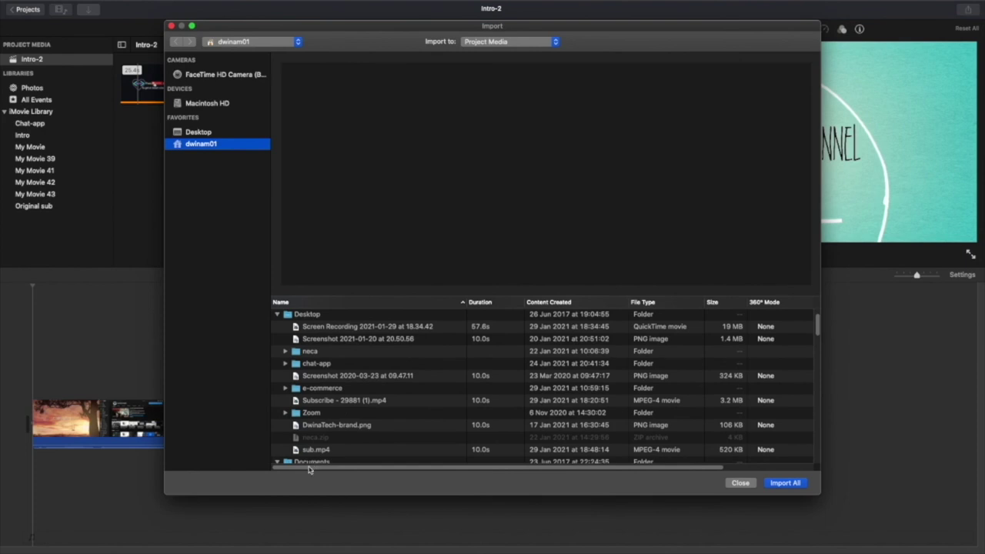
{"action": "double_click", "coordinate": [311, 449]}
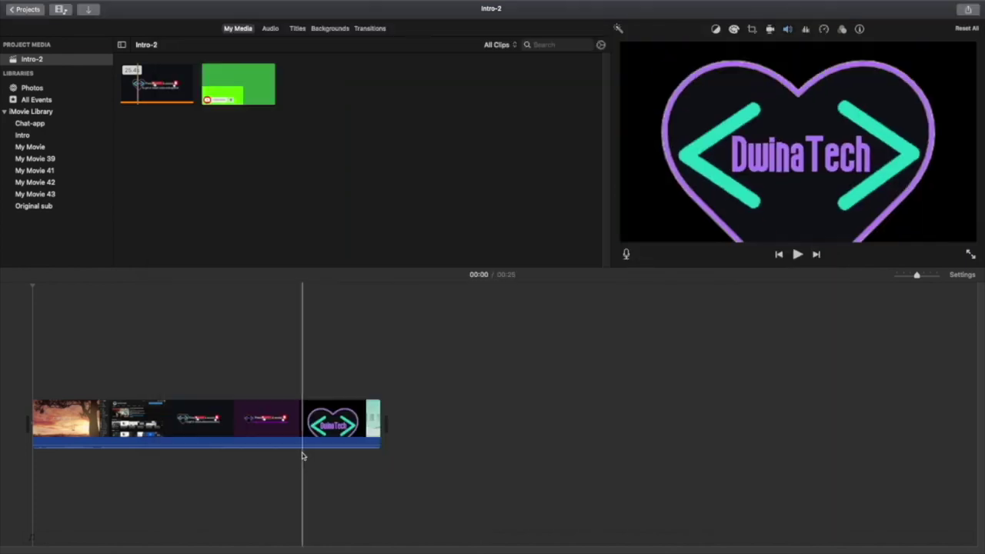
{"action": "left_click_drag", "start_coordinate": [244, 80], "coordinate": [35, 381]}
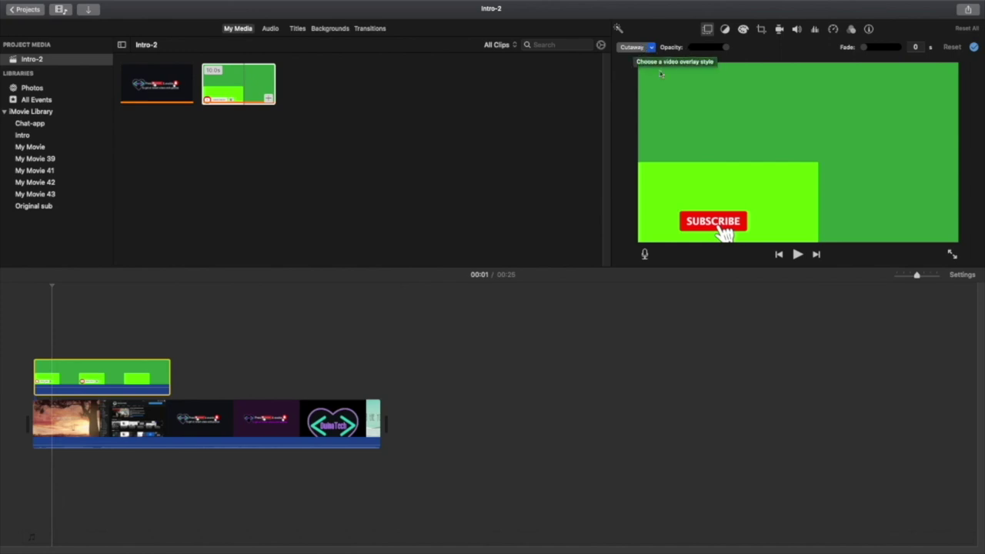
Step: Set the sub overlay's style to Green/Blue Screen and erase the leftover rectangle around the Subscribe animation with the clean-up eraser
{"action": "left_click", "coordinate": [78, 413]}
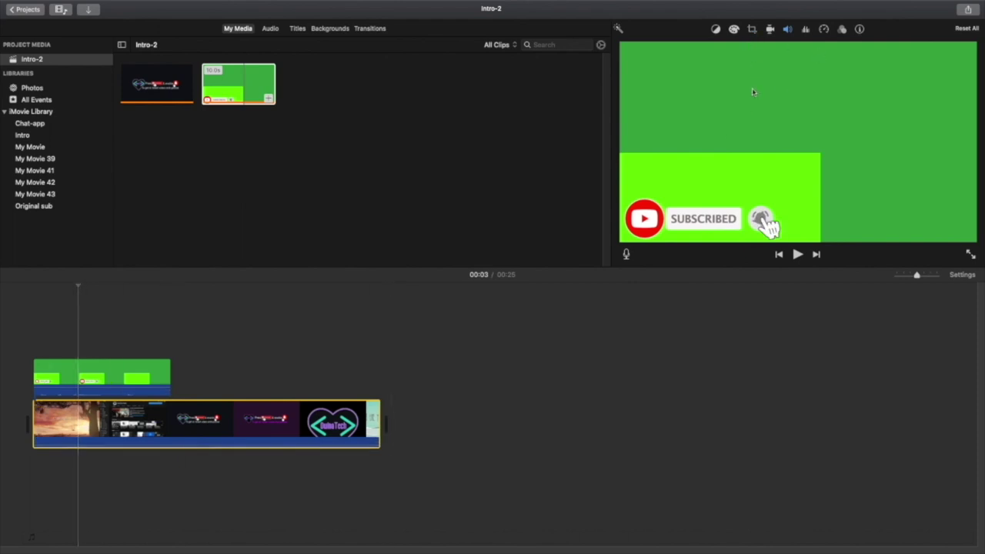
{"action": "left_click", "coordinate": [100, 374]}
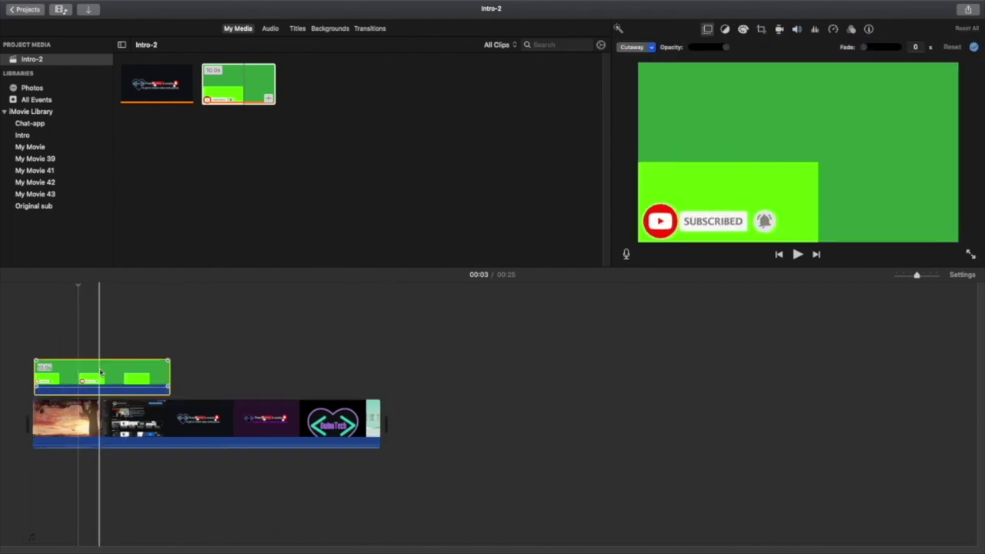
{"action": "left_click", "coordinate": [651, 47]}
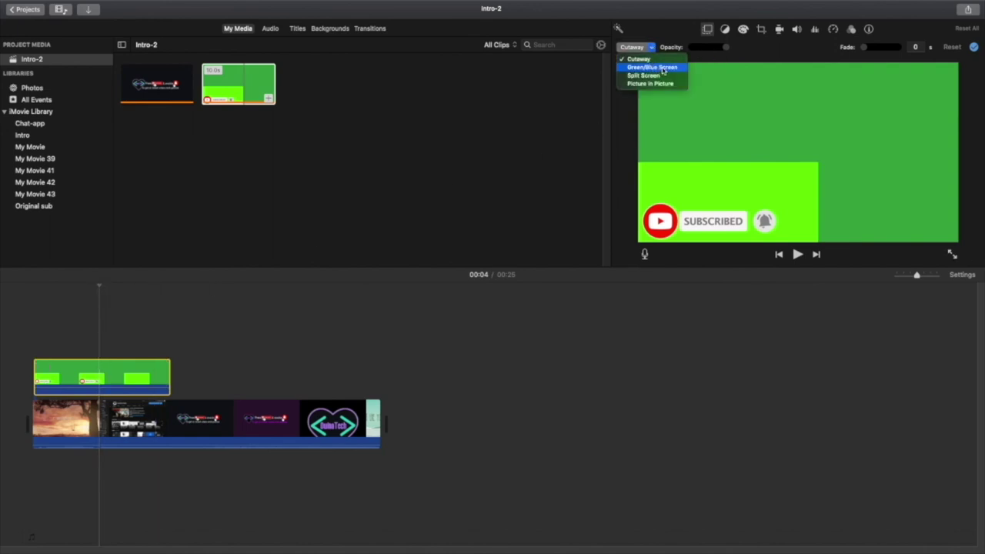
{"action": "left_click", "coordinate": [663, 68]}
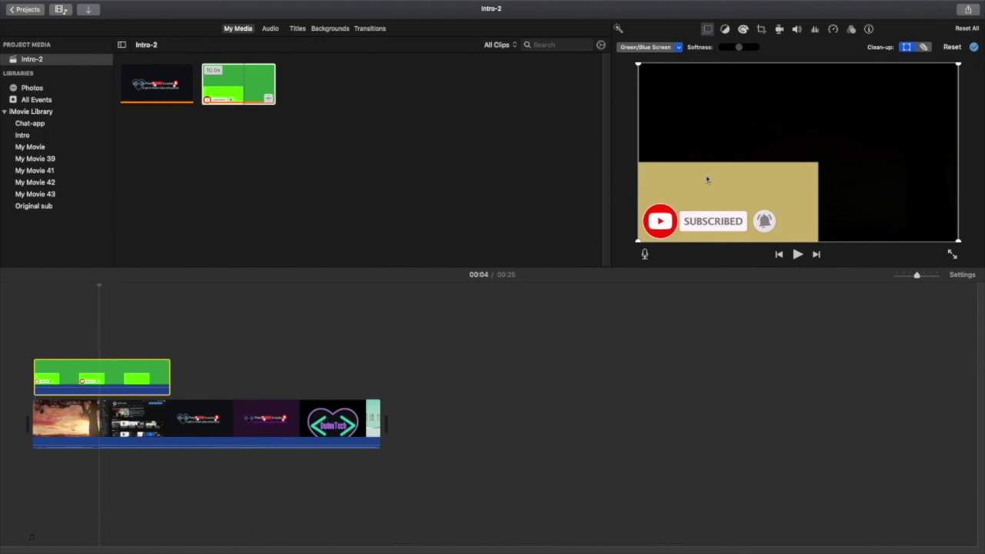
{"action": "left_click", "coordinate": [924, 47]}
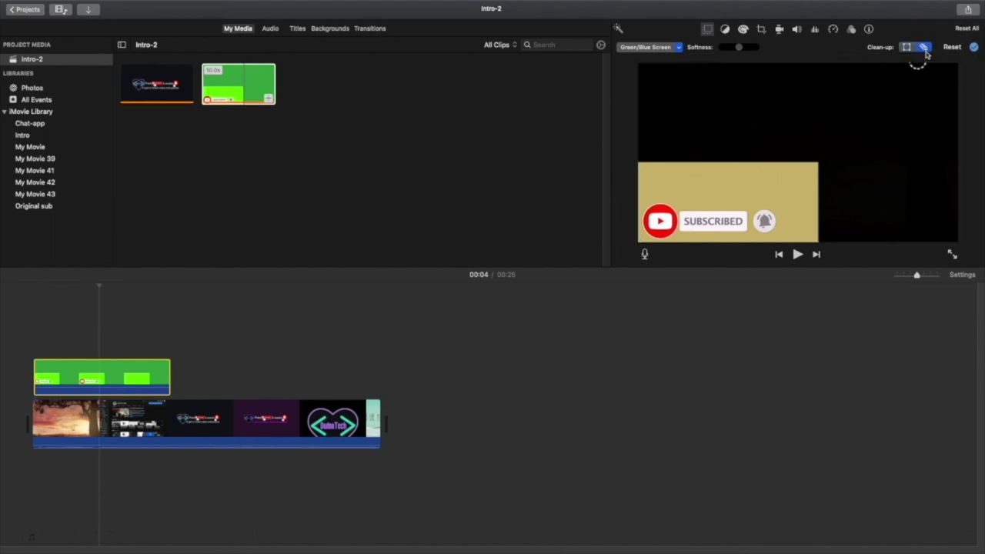
{"action": "left_click", "coordinate": [692, 188]}
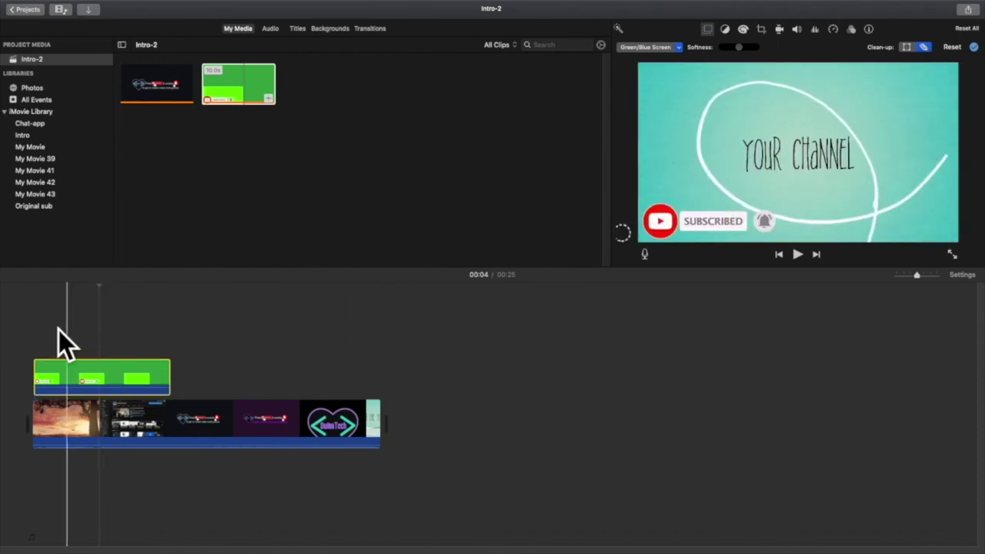
Step: Play the project from the beginning to check the corner Subscribe animation over the intro, and pause it
{"action": "left_click", "coordinate": [35, 321]}
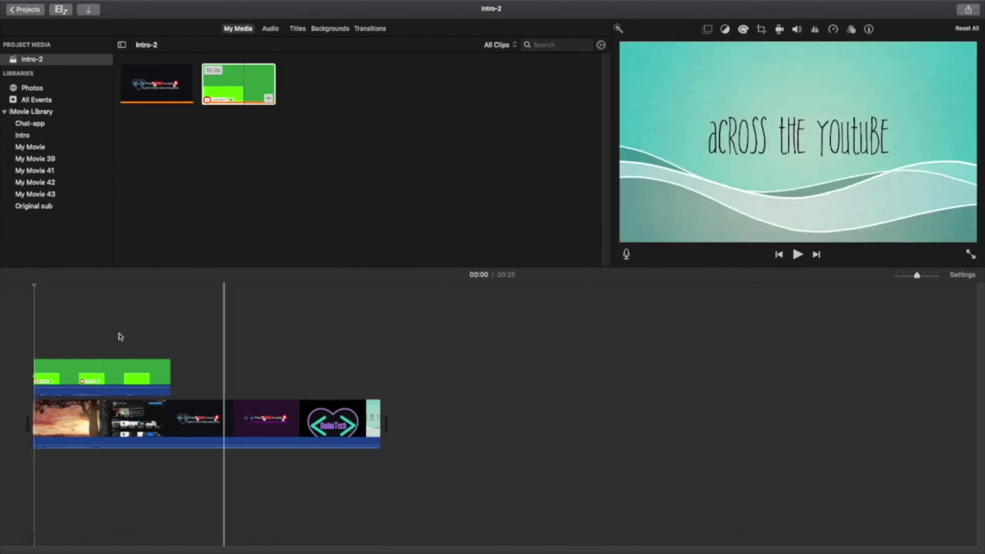
{"action": "left_click", "coordinate": [797, 255]}
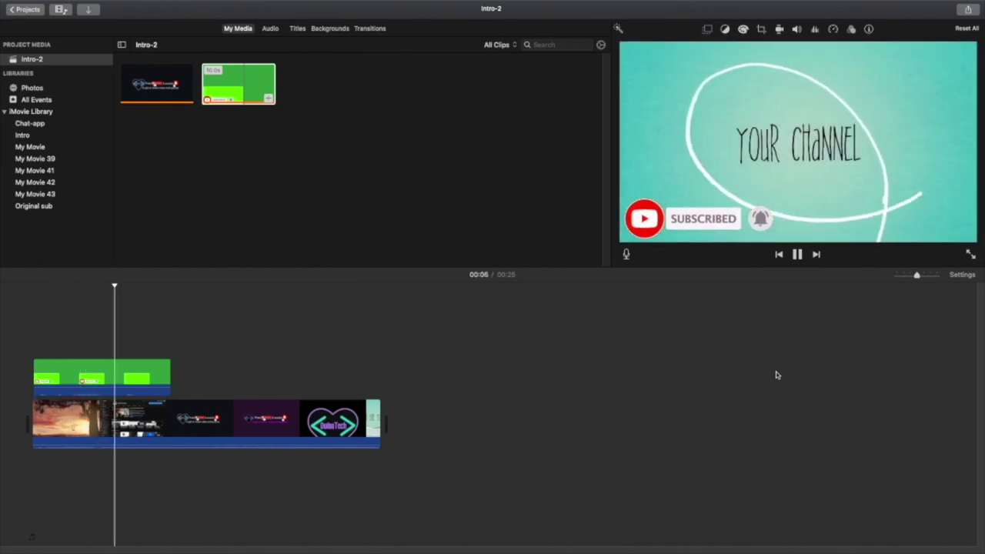
{"action": "left_click", "coordinate": [797, 254]}
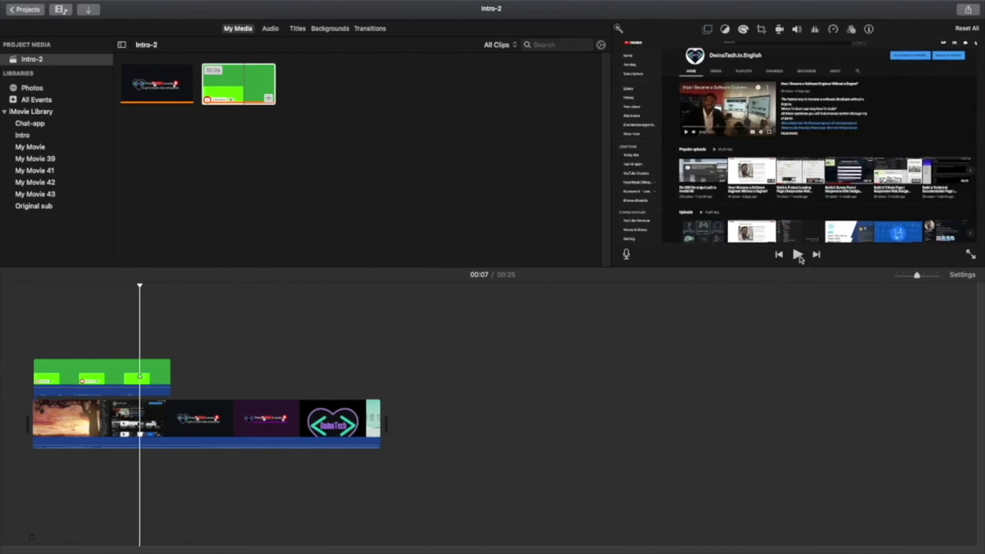